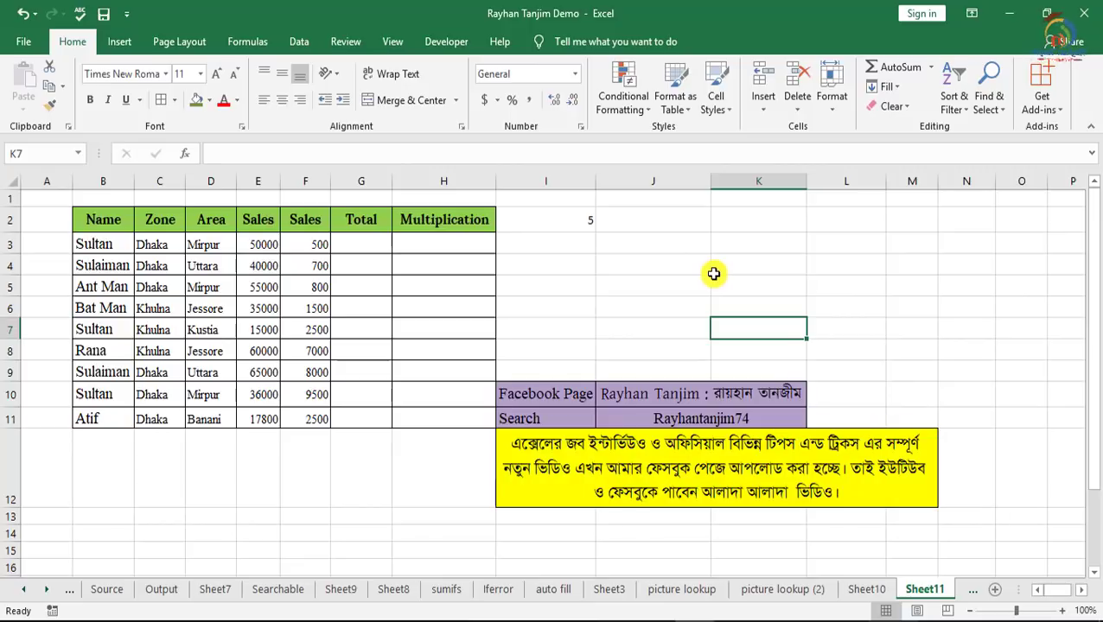
Enter =SUM(E3:F3) in G3 to total row 3's two sales values.
click(385, 242)
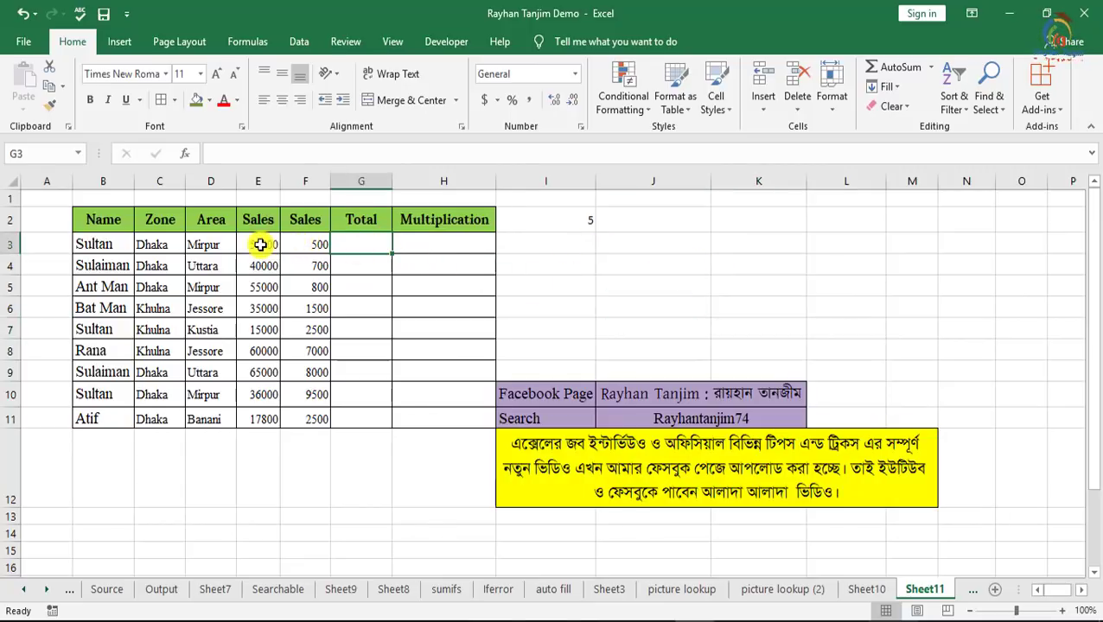
drag(258, 245, 305, 250)
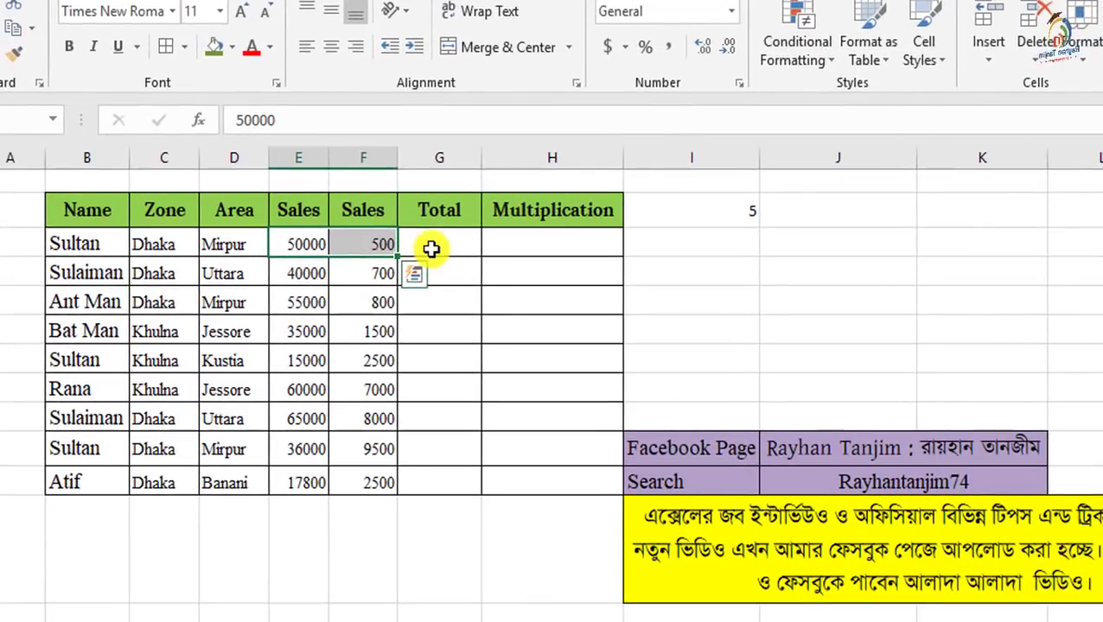
click(362, 244)
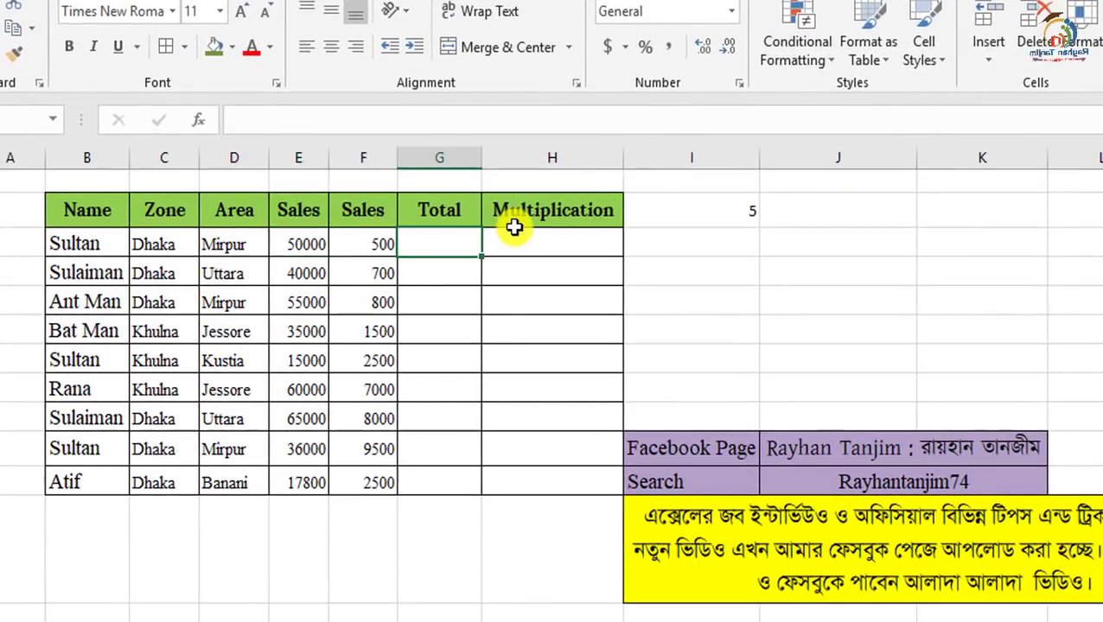
text(=su)
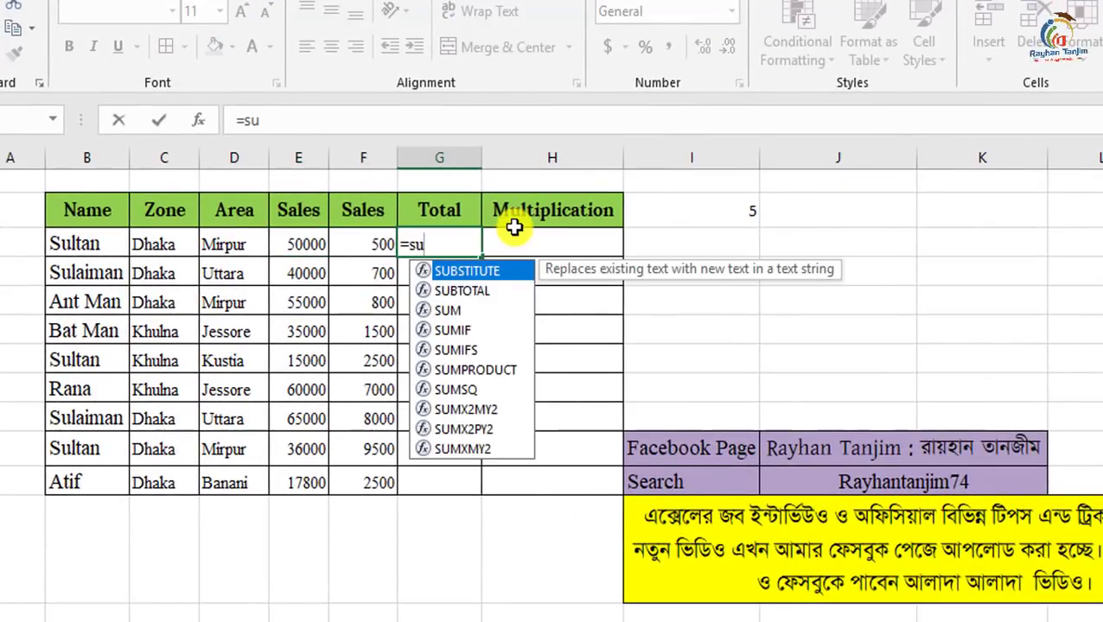
text(m()
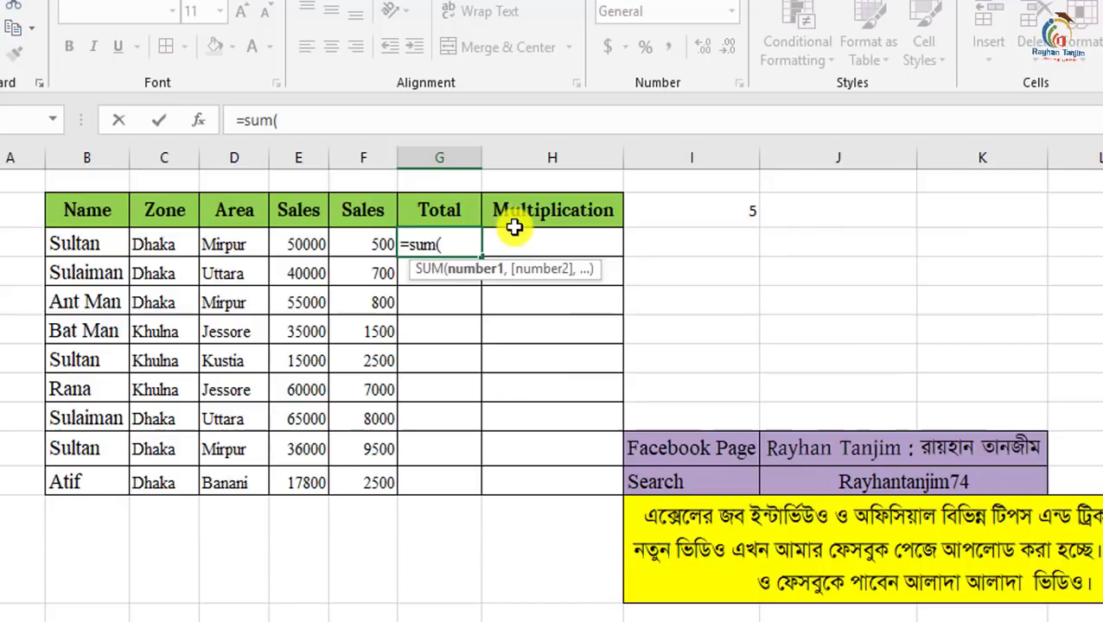
drag(304, 248, 351, 248)
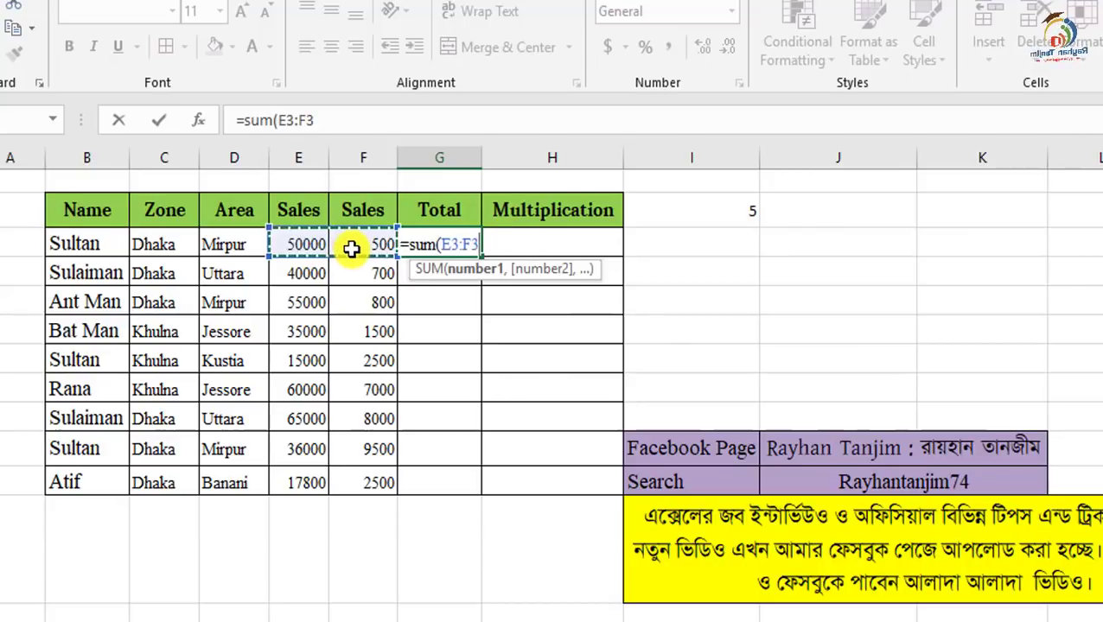
text())
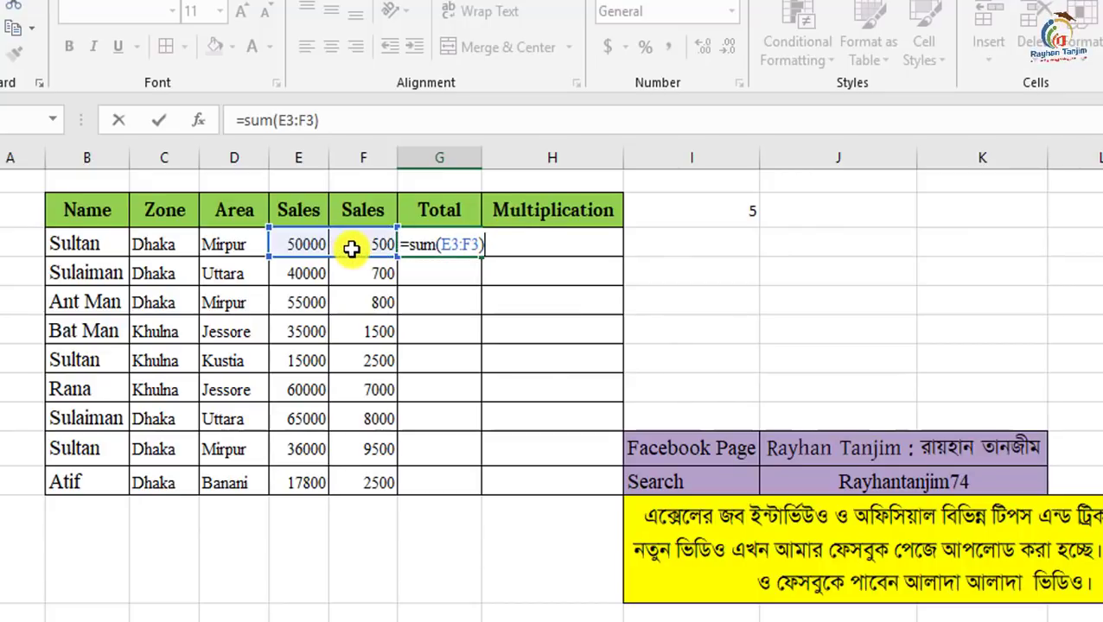
key(Return)
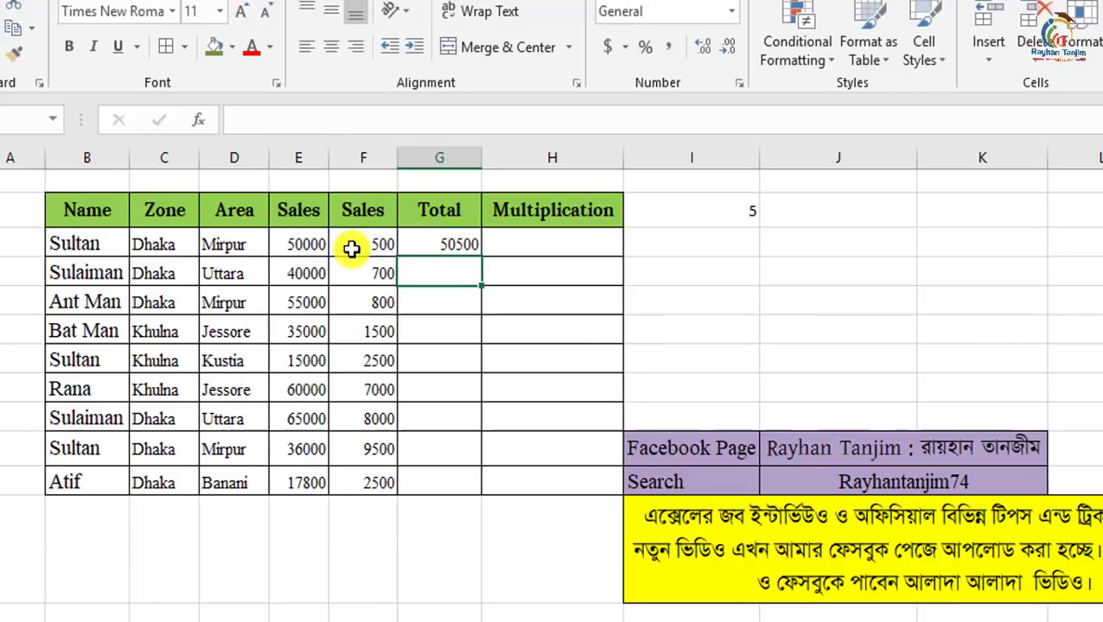
Fill the G3 SUM formula down through G11 with Ctrl+D.
click(460, 243)
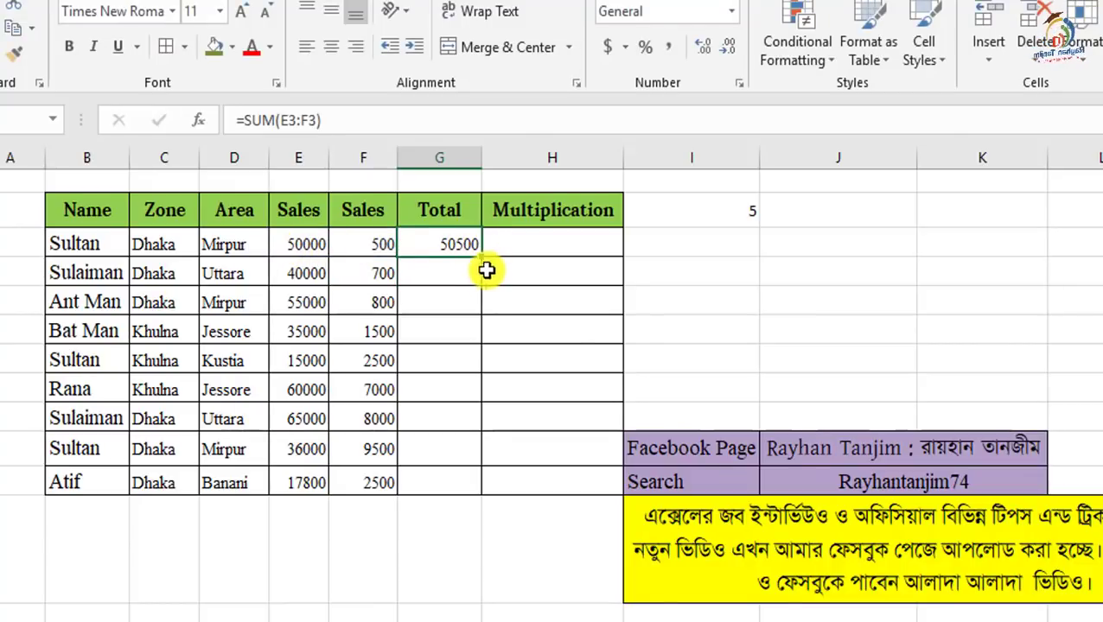
drag(473, 249, 475, 481)
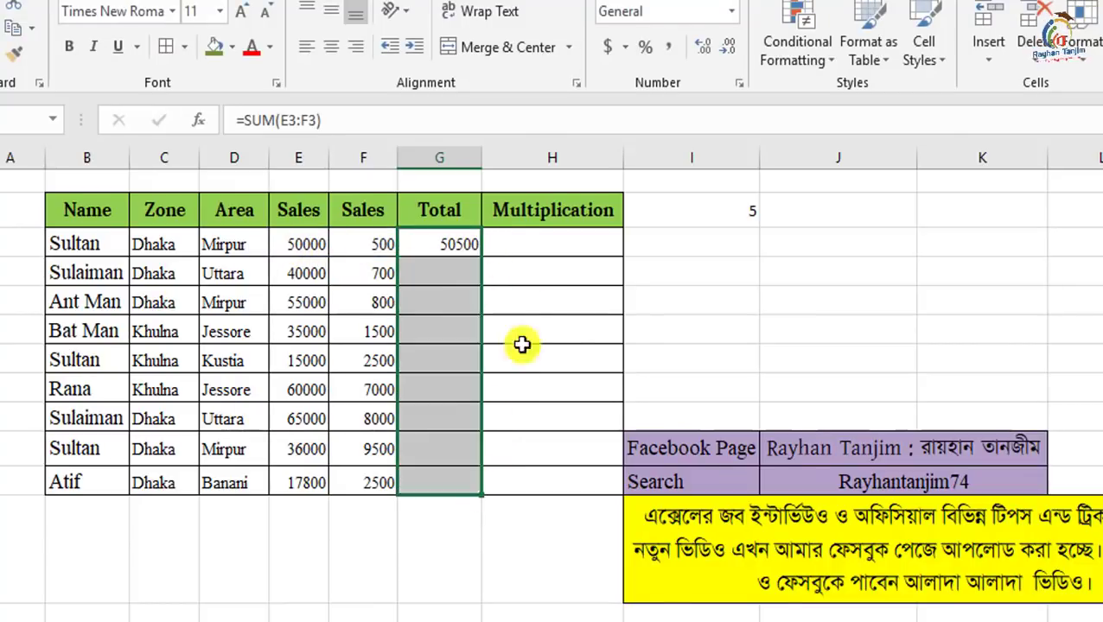
key(ctrl+d)
click(468, 241)
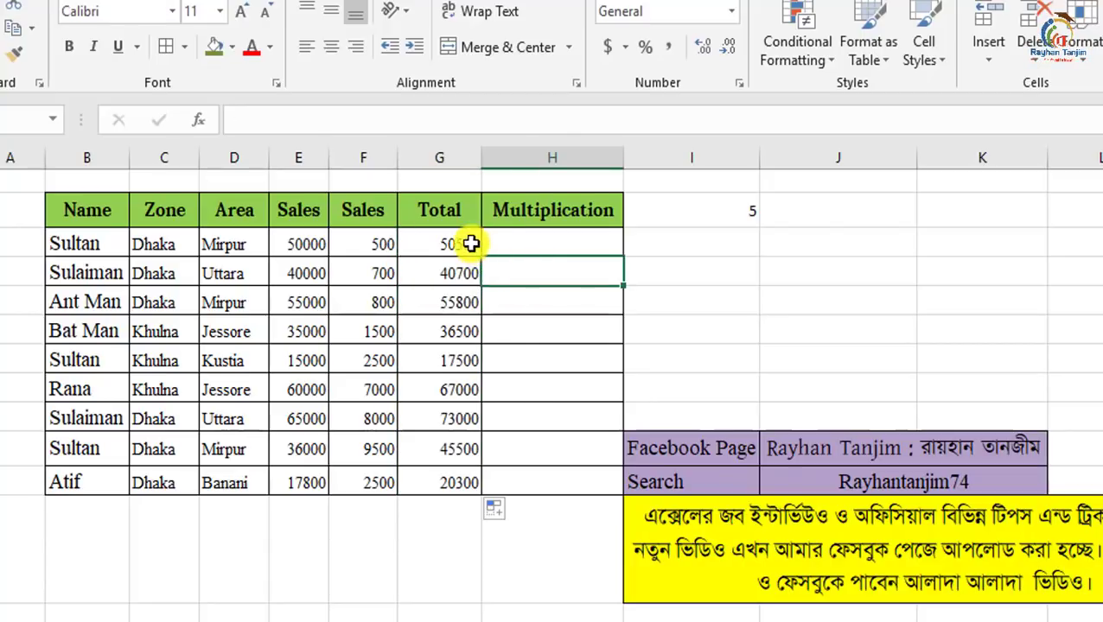
drag(480, 257, 450, 479)
Check that the row 4 and row 5 totals add their own sales values, e.g. =SUM(E5:F5).
click(519, 303)
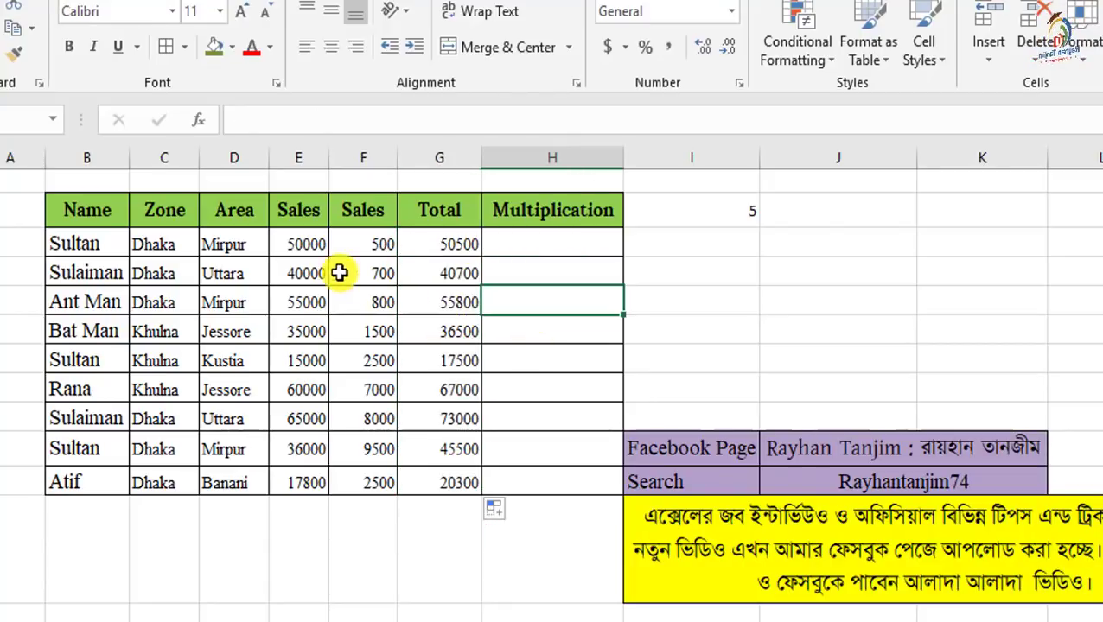
drag(319, 273, 362, 273)
click(450, 275)
drag(315, 302, 381, 302)
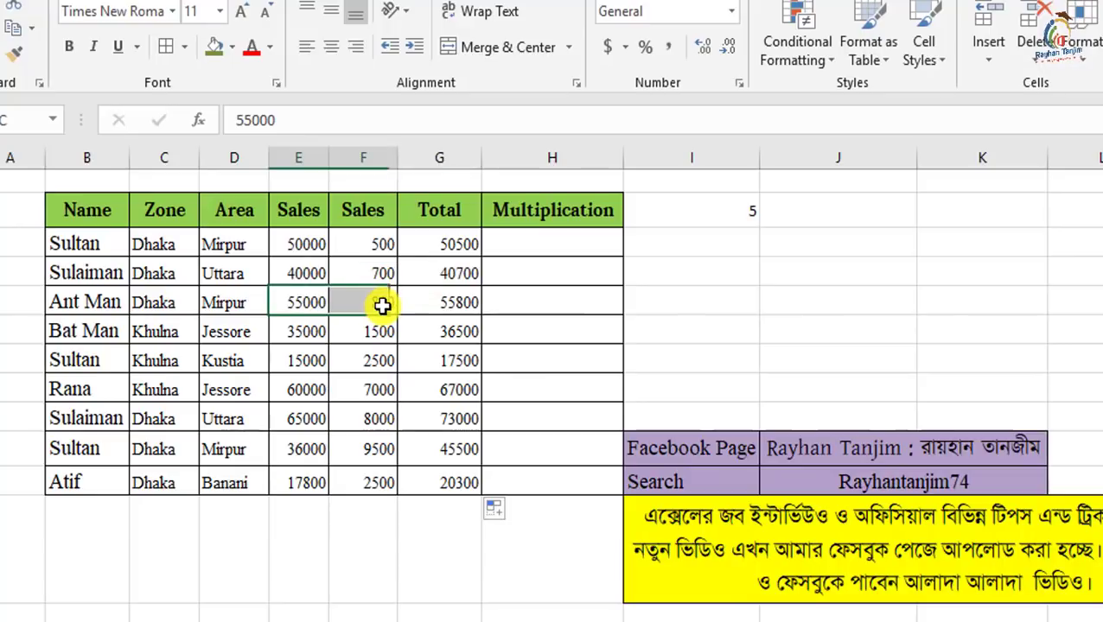
click(448, 305)
double_click(447, 304)
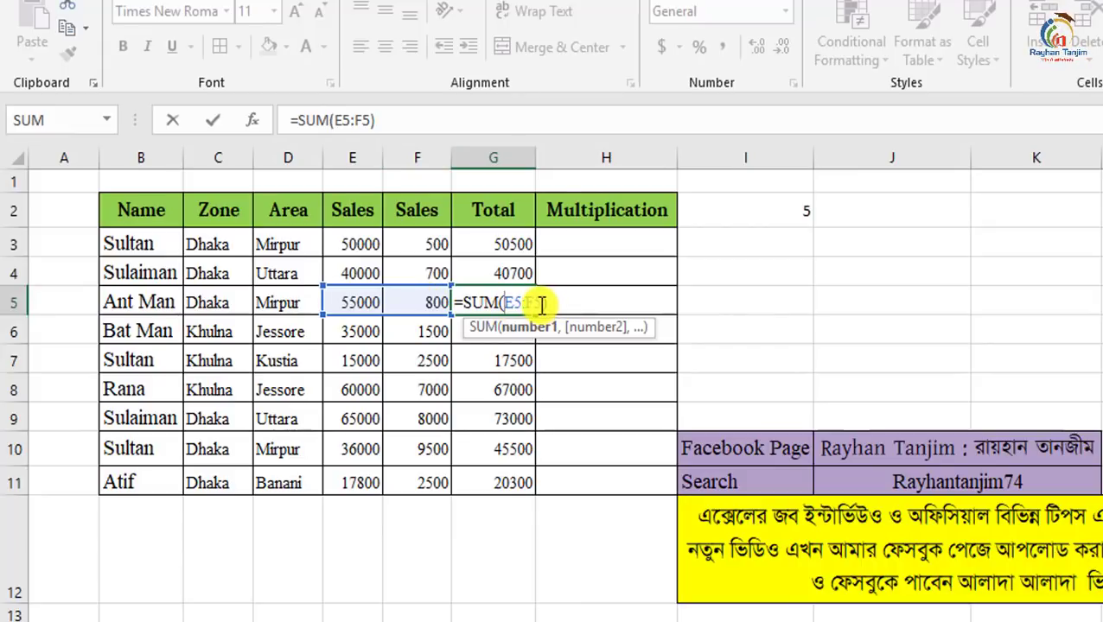
key(Return)
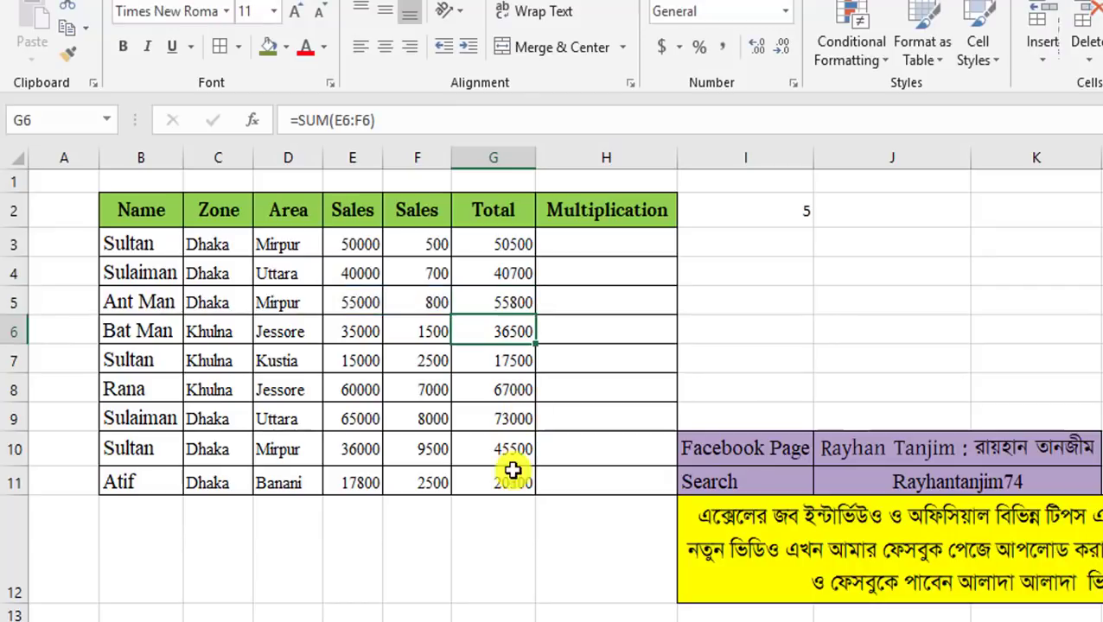
click(512, 484)
double_click(513, 484)
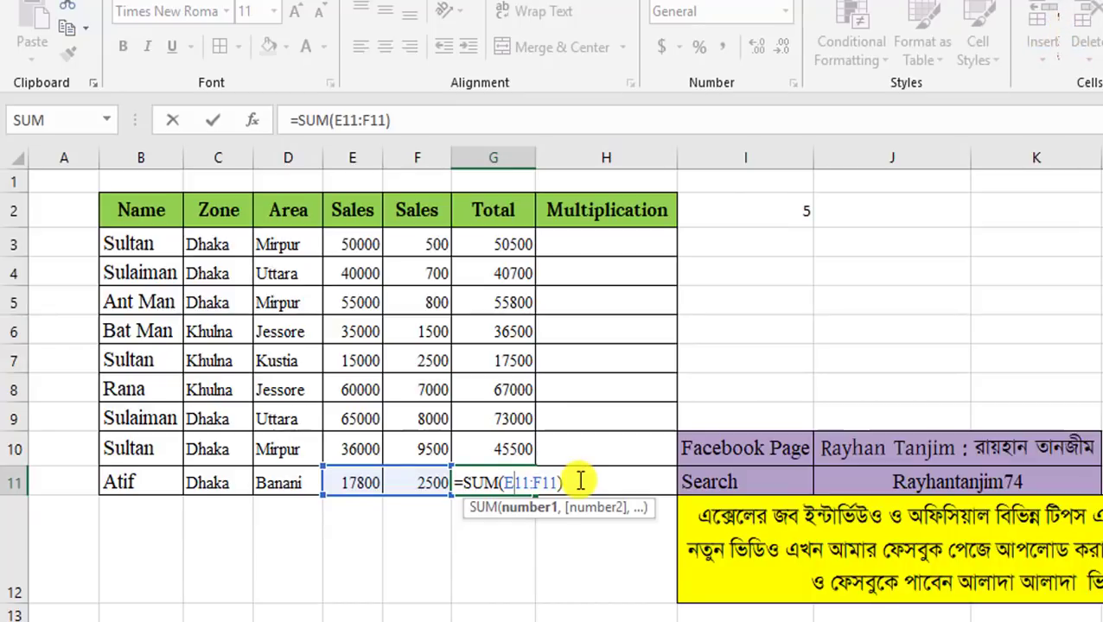
click(1029, 301)
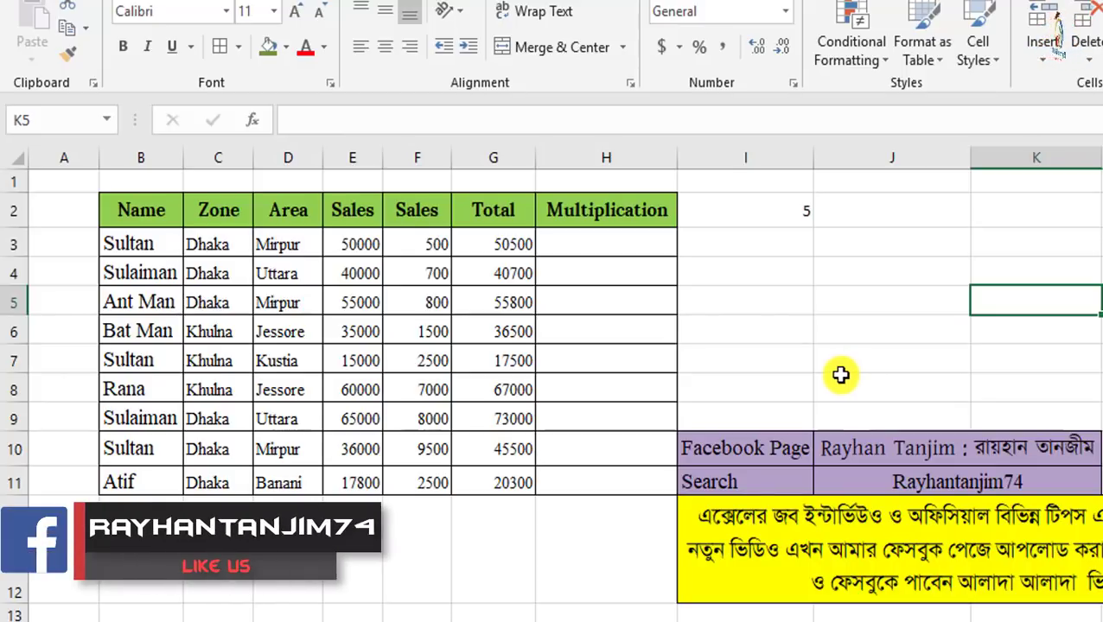
Enter =F3*I2 in H3 to multiply row 3's sales by I2.
click(611, 244)
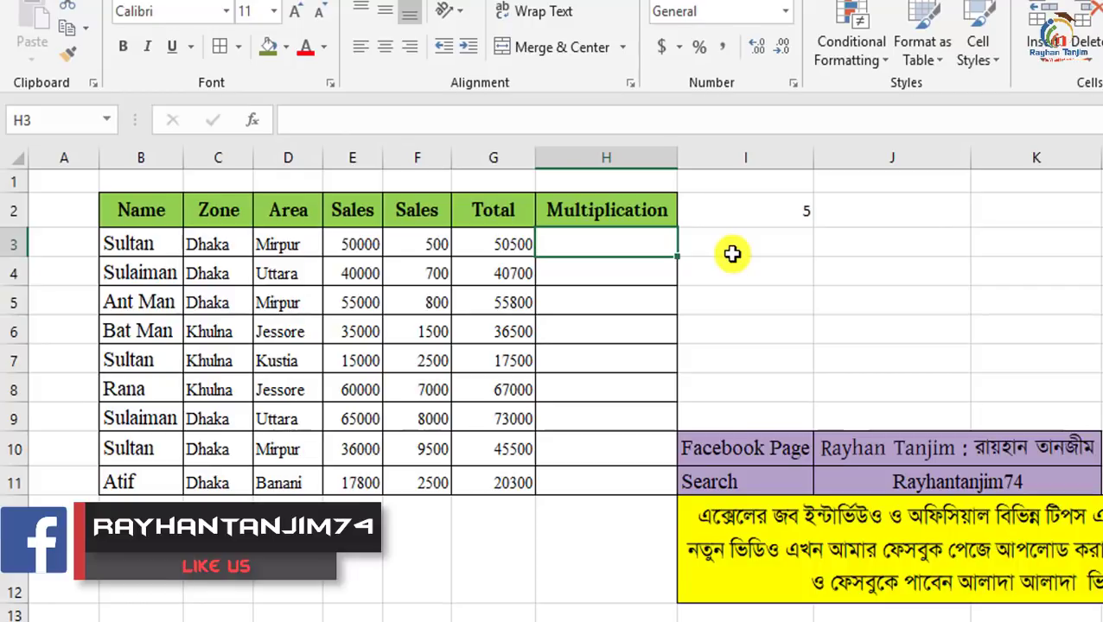
text(=)
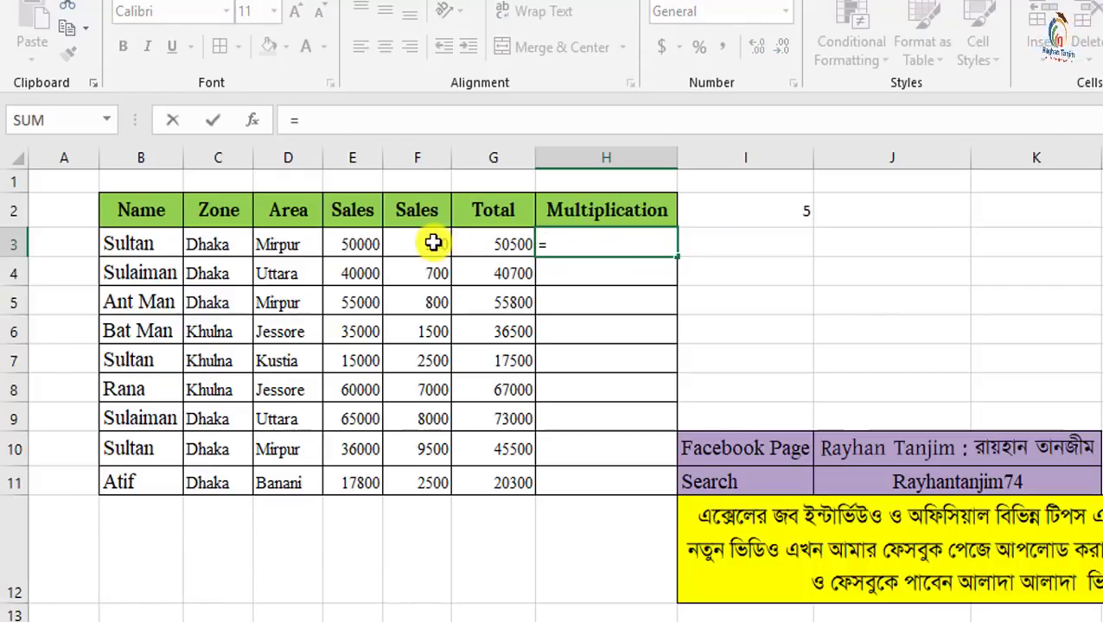
click(433, 243)
text(*)
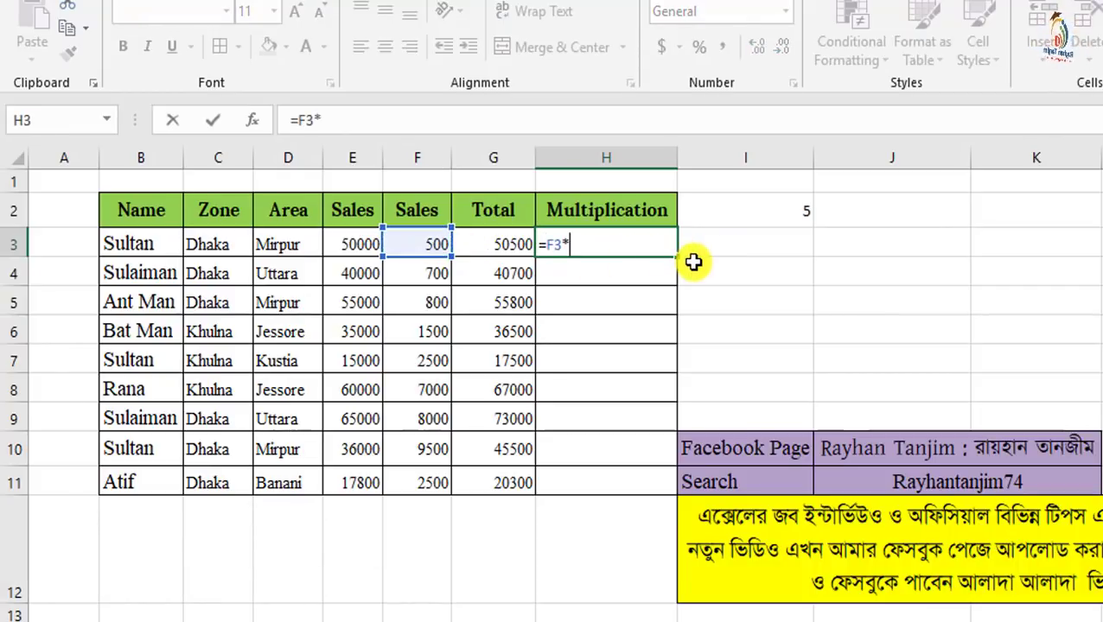
click(764, 213)
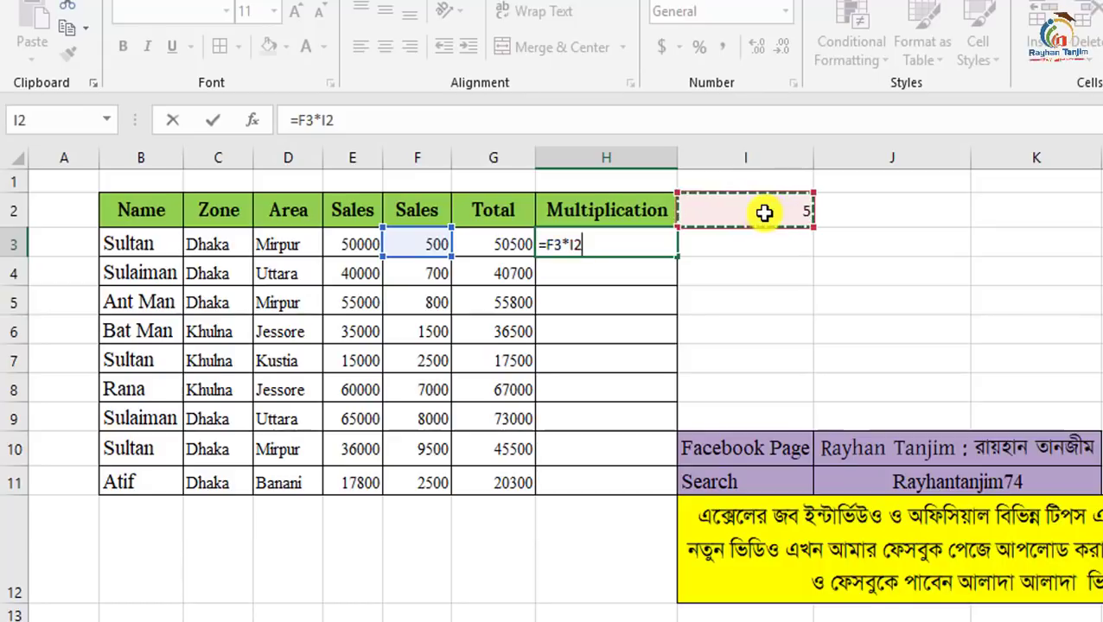
key(Return)
Compare H3's 2500 result with F3's 500 and I2's multiplier 5, then rows 4–6's sales.
click(436, 243)
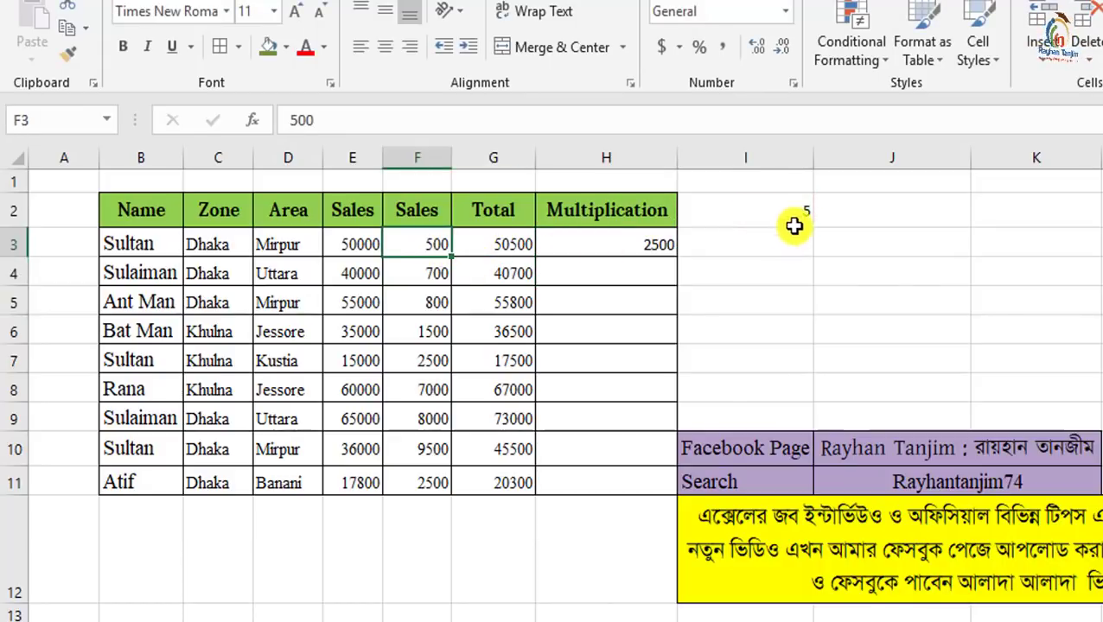
click(795, 218)
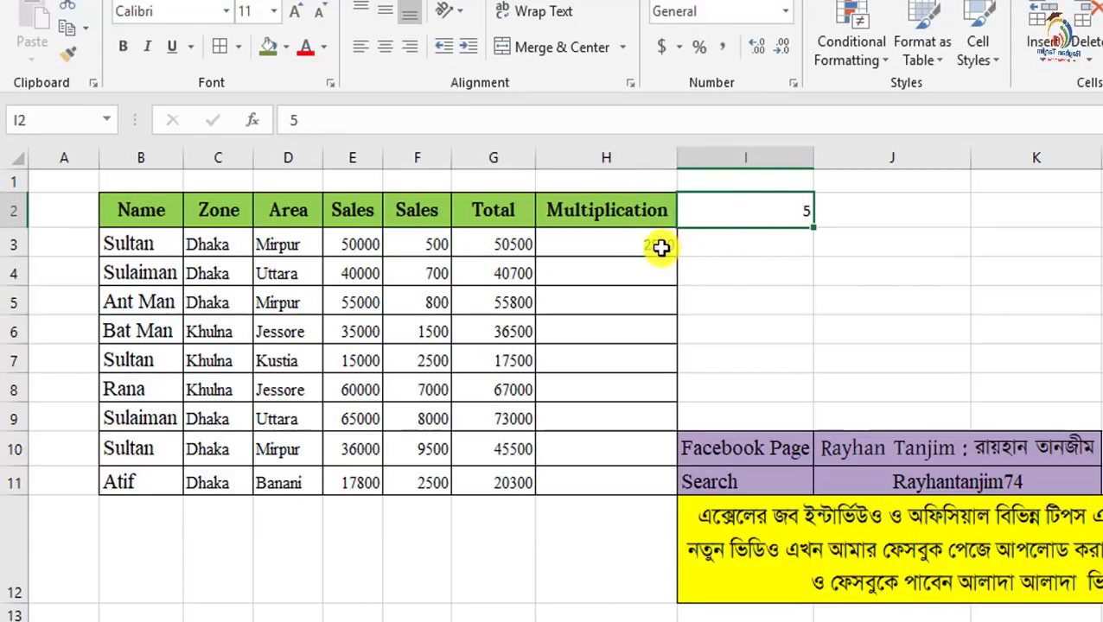
click(660, 248)
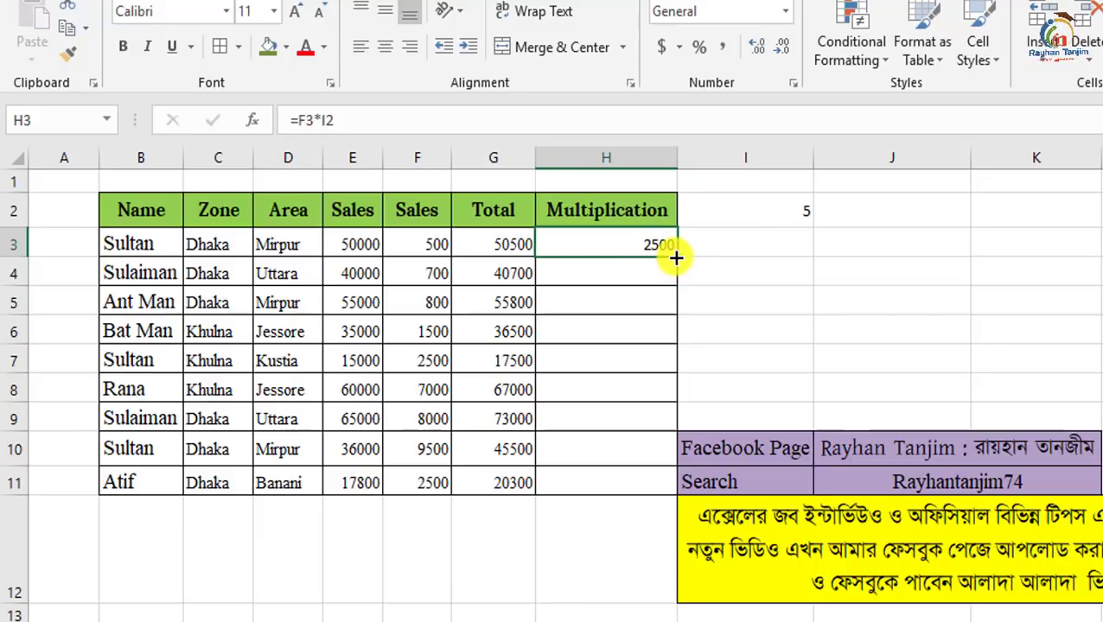
click(775, 218)
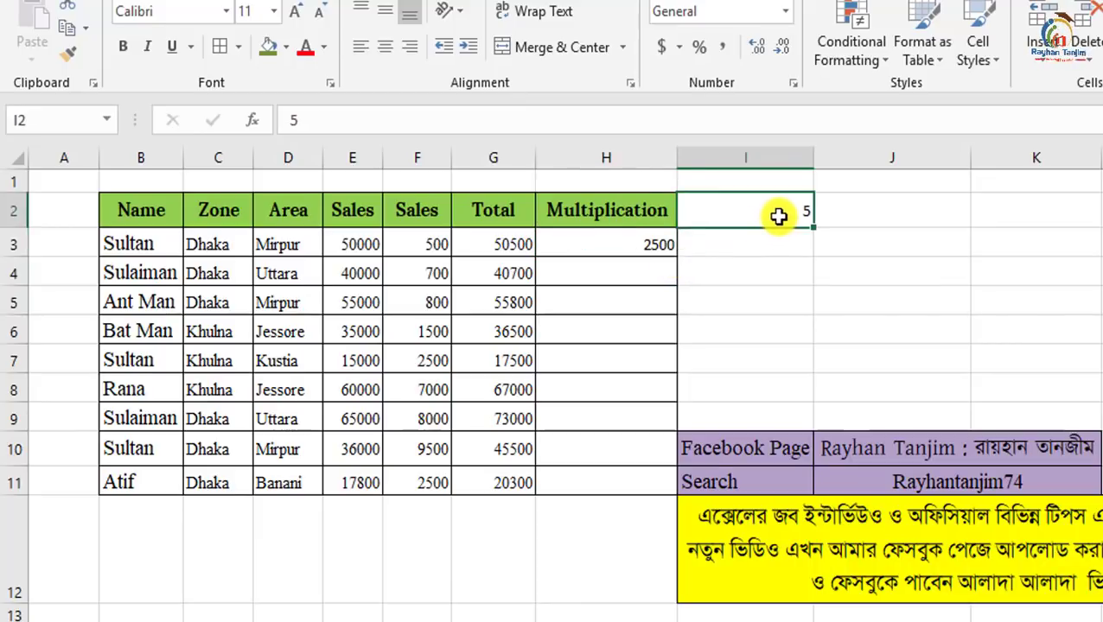
click(442, 267)
click(802, 212)
click(426, 300)
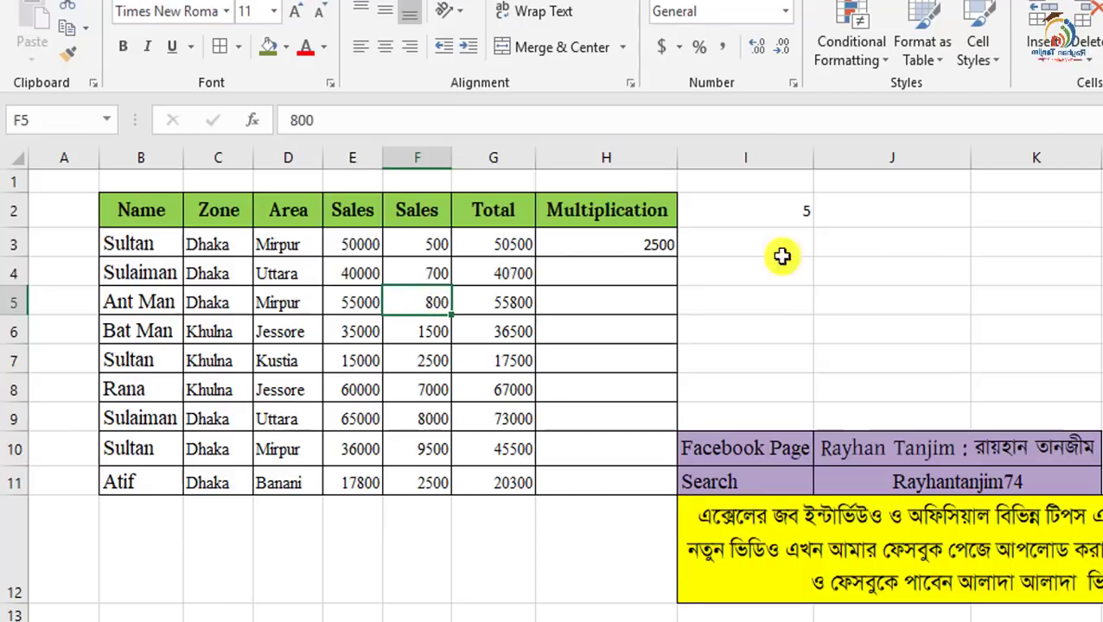
click(802, 207)
click(436, 332)
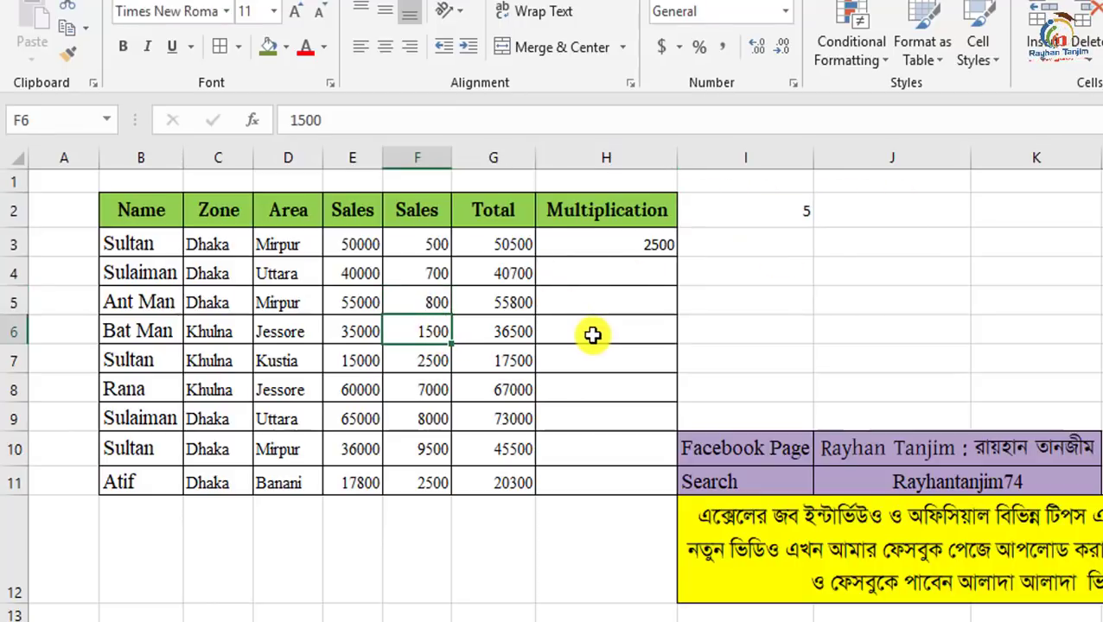
click(596, 334)
Copy H3's formula down to H11, producing zeros and #VALUE! from the shifting I2 reference.
click(646, 241)
drag(676, 258, 675, 494)
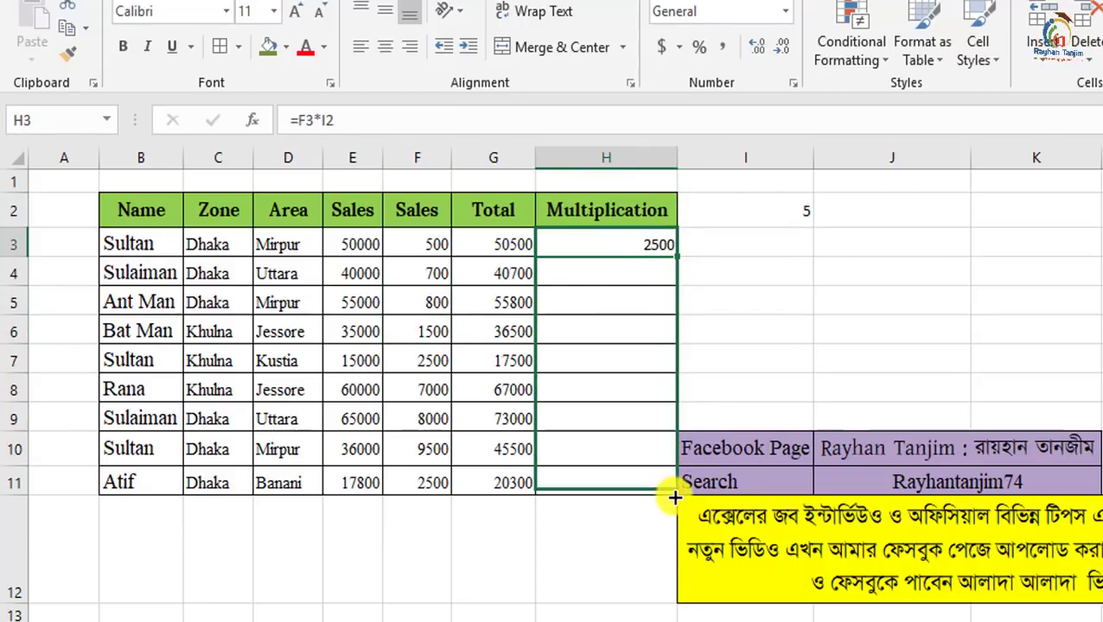
click(802, 210)
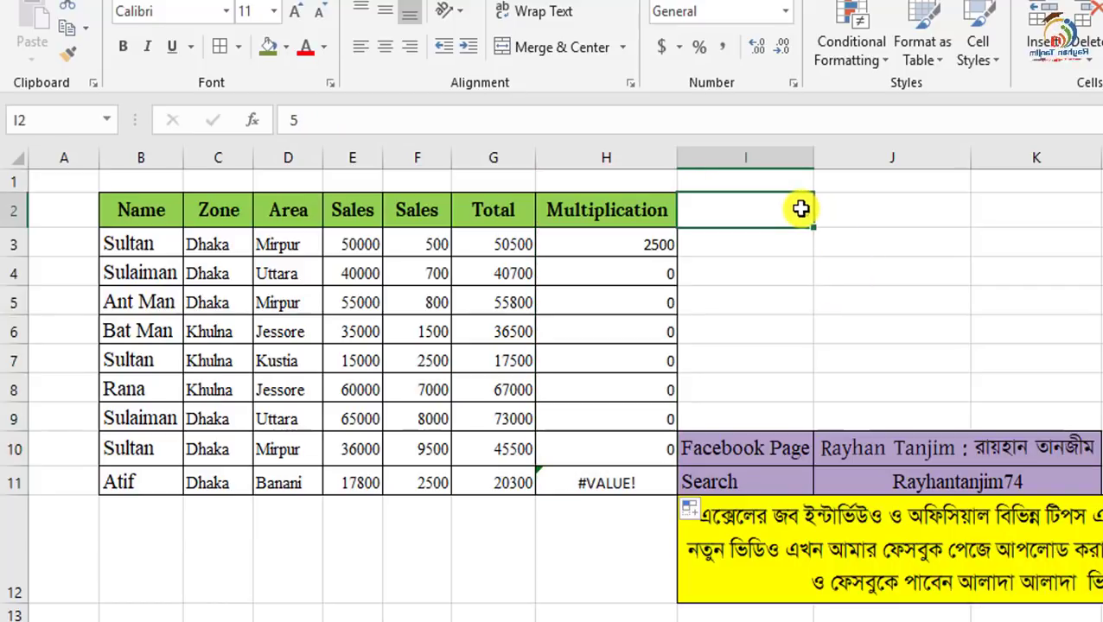
click(497, 245)
click(634, 239)
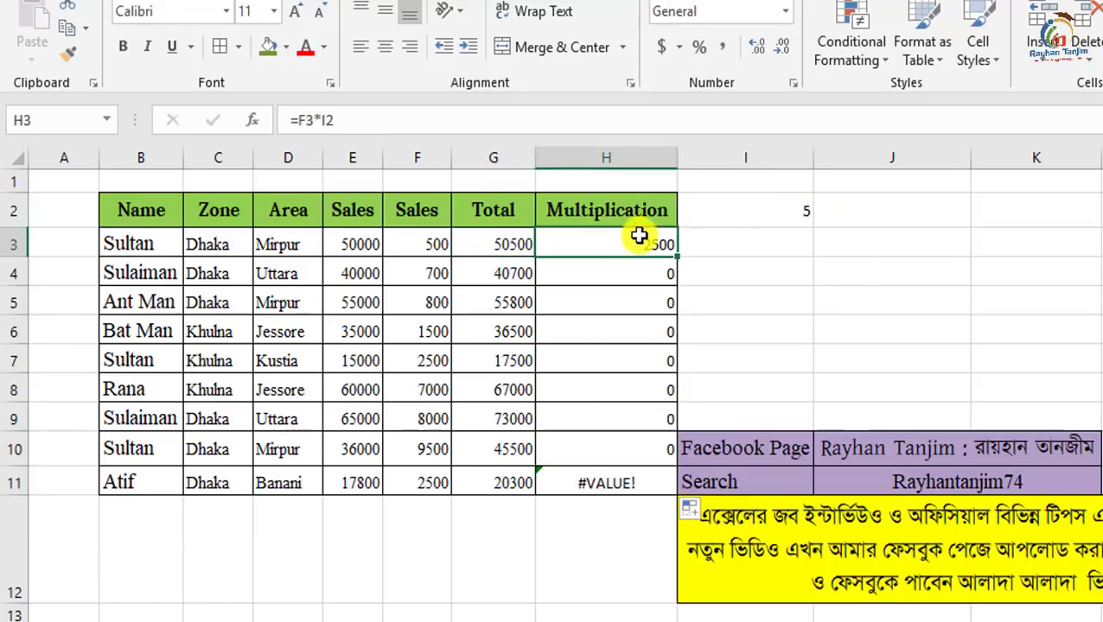
click(792, 213)
click(443, 270)
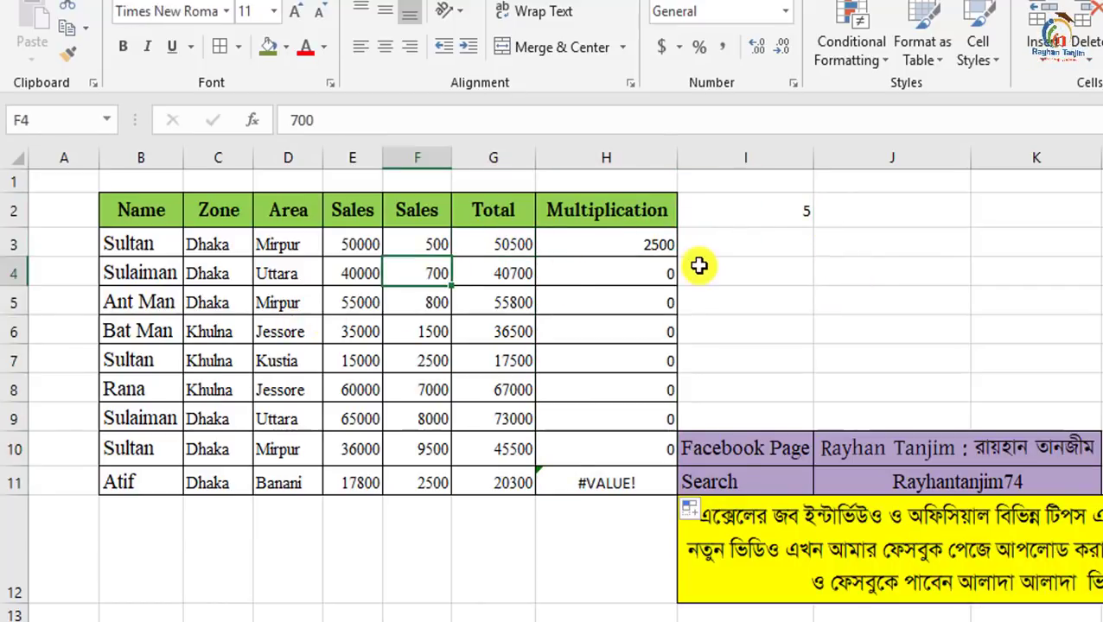
click(645, 272)
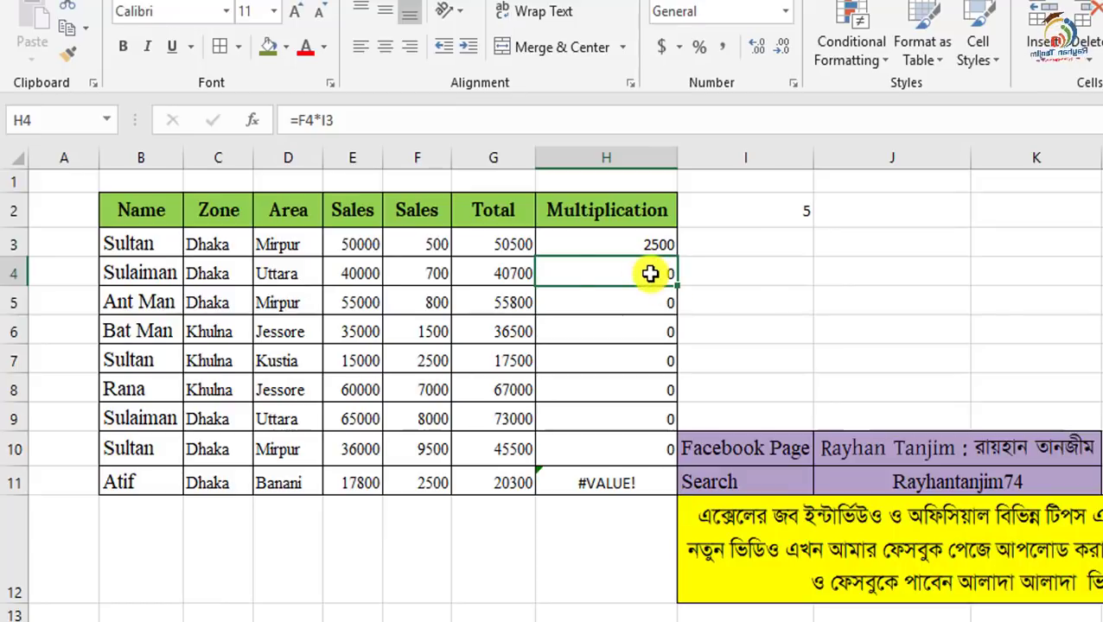
double_click(650, 273)
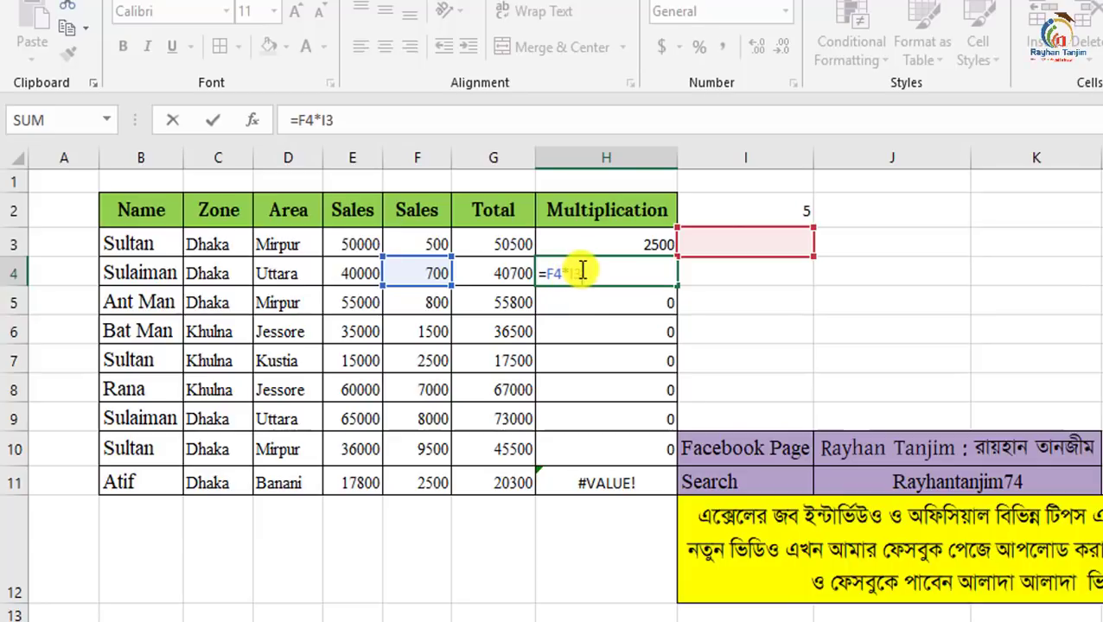
click(622, 435)
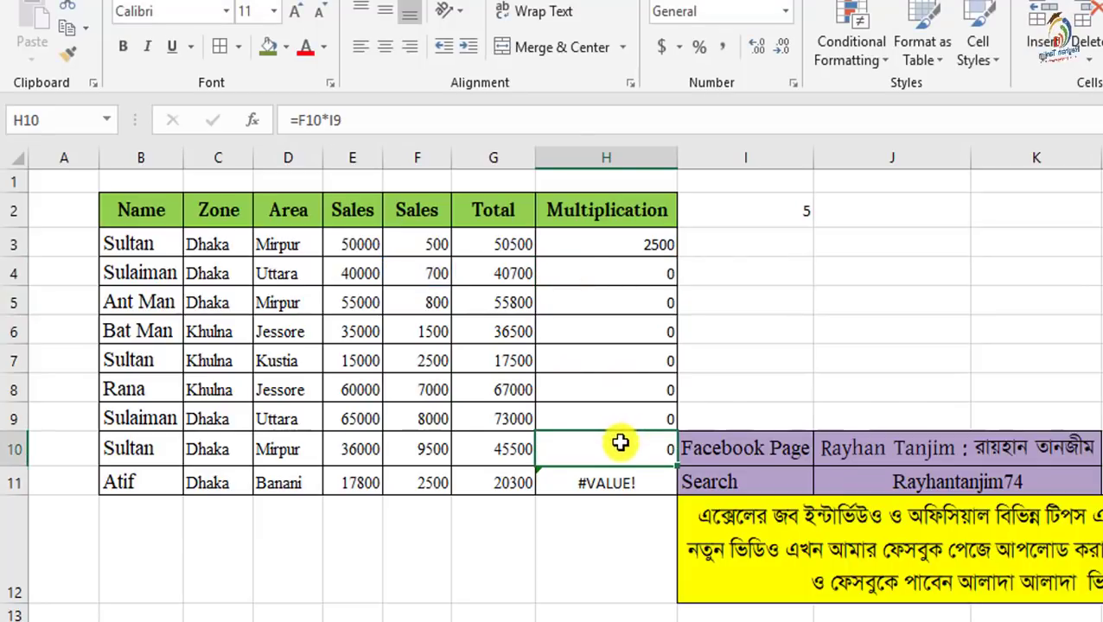
double_click(620, 442)
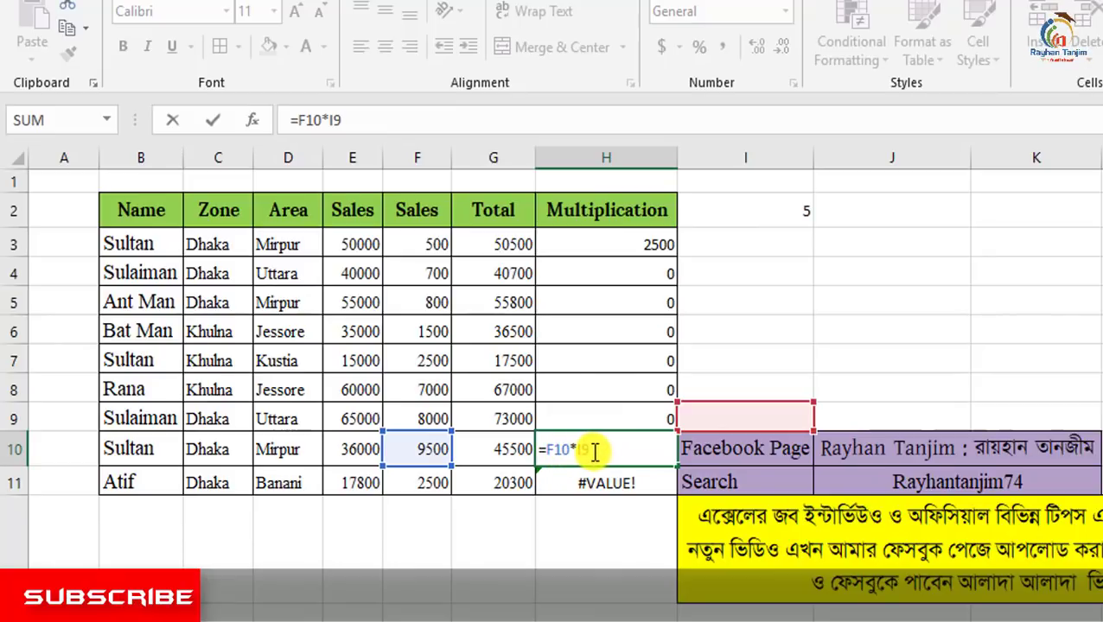
double_click(584, 449)
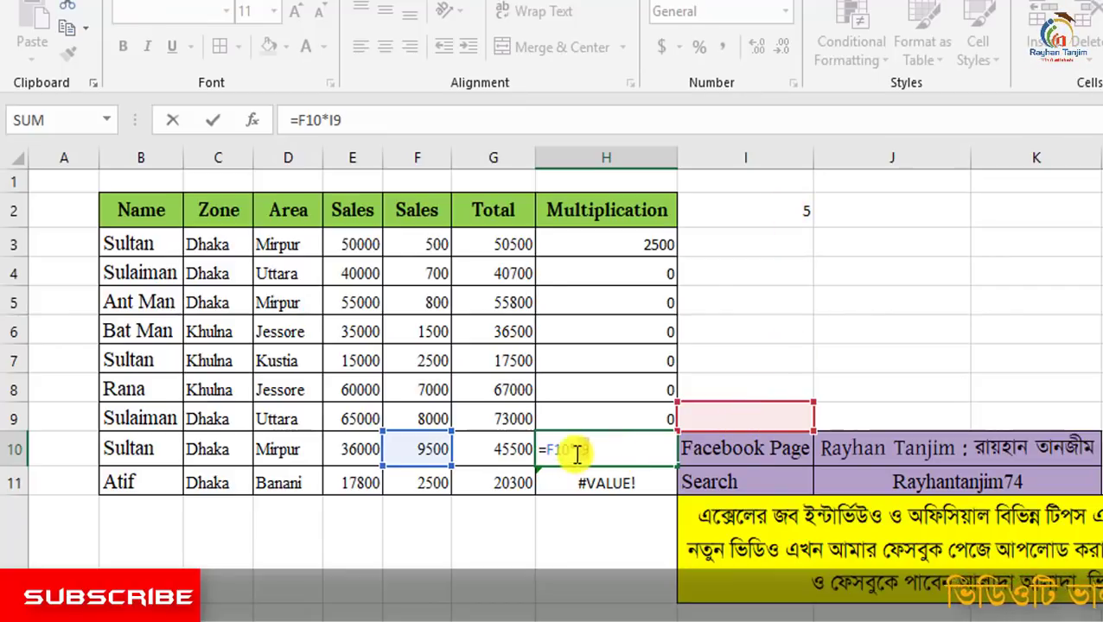
key(Return)
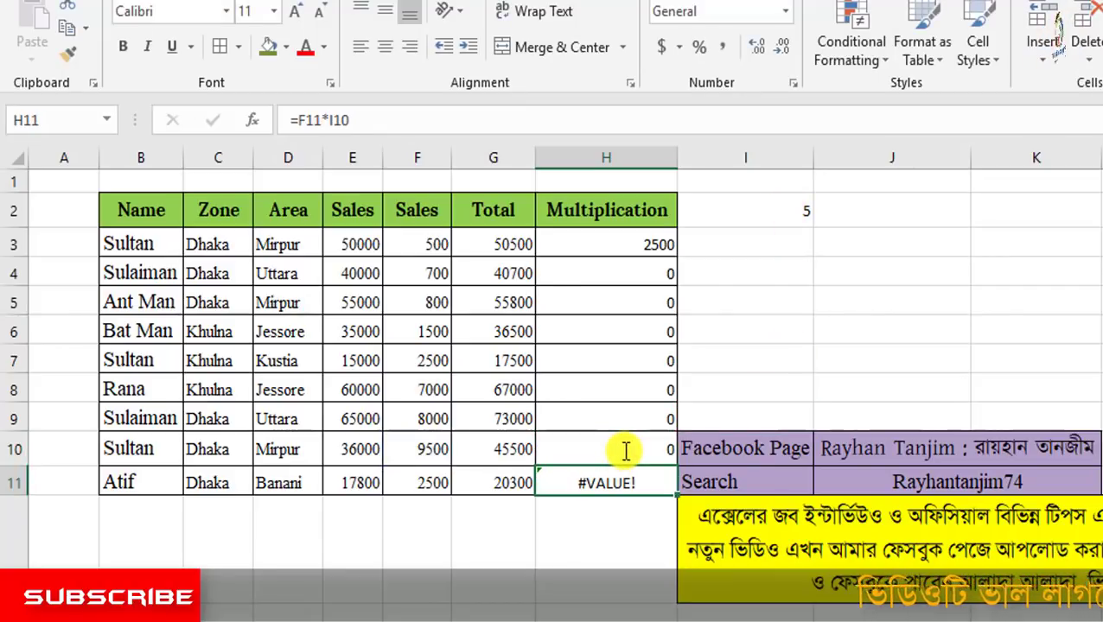
click(627, 451)
drag(436, 250, 433, 476)
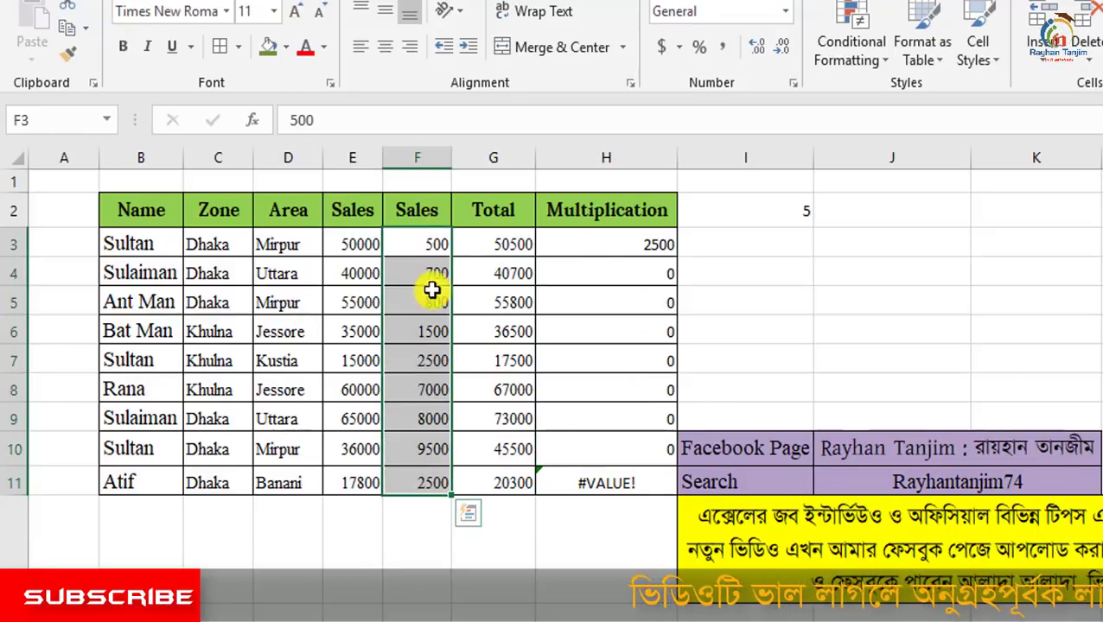
click(781, 213)
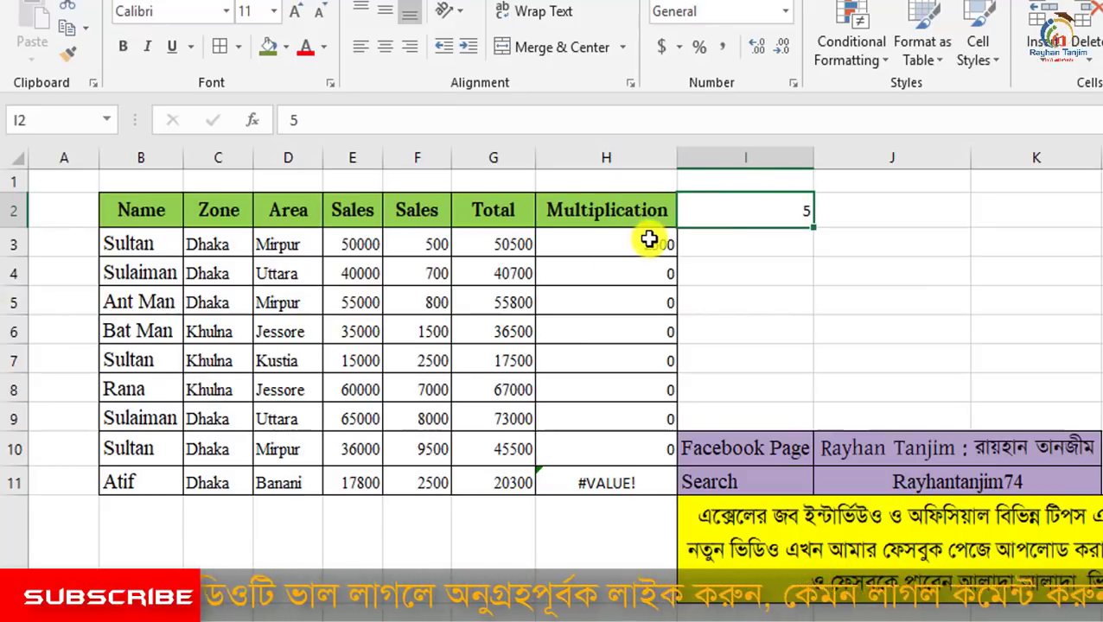
Change H3 to =F3*$I$2 and fill it down to H11, giving 2500 through 12500.
click(646, 239)
double_click(596, 256)
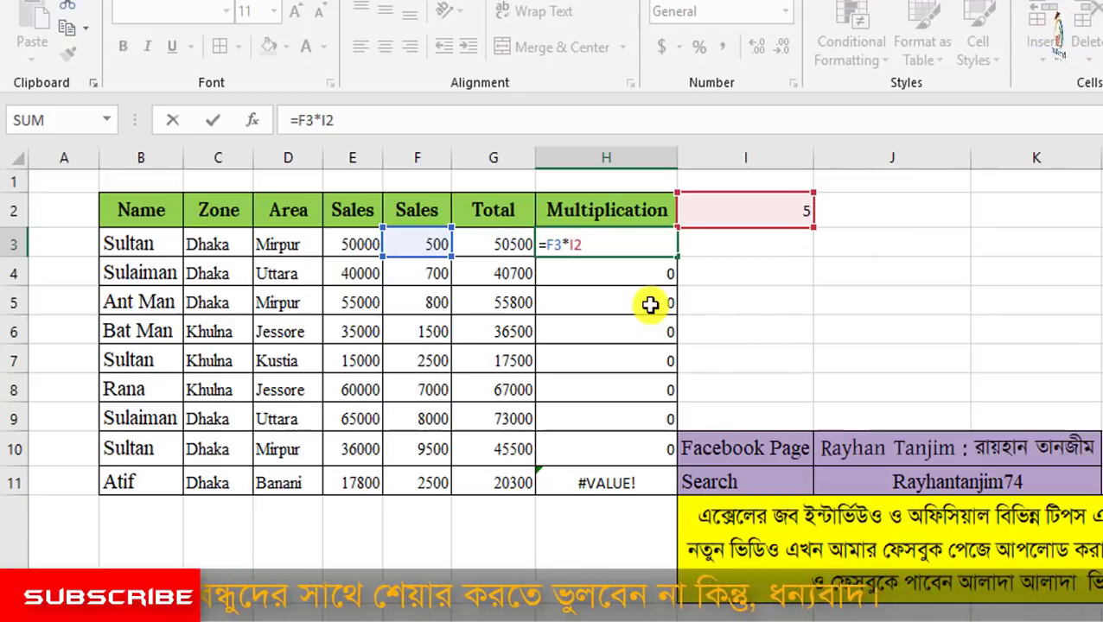
text($)
key(Right)
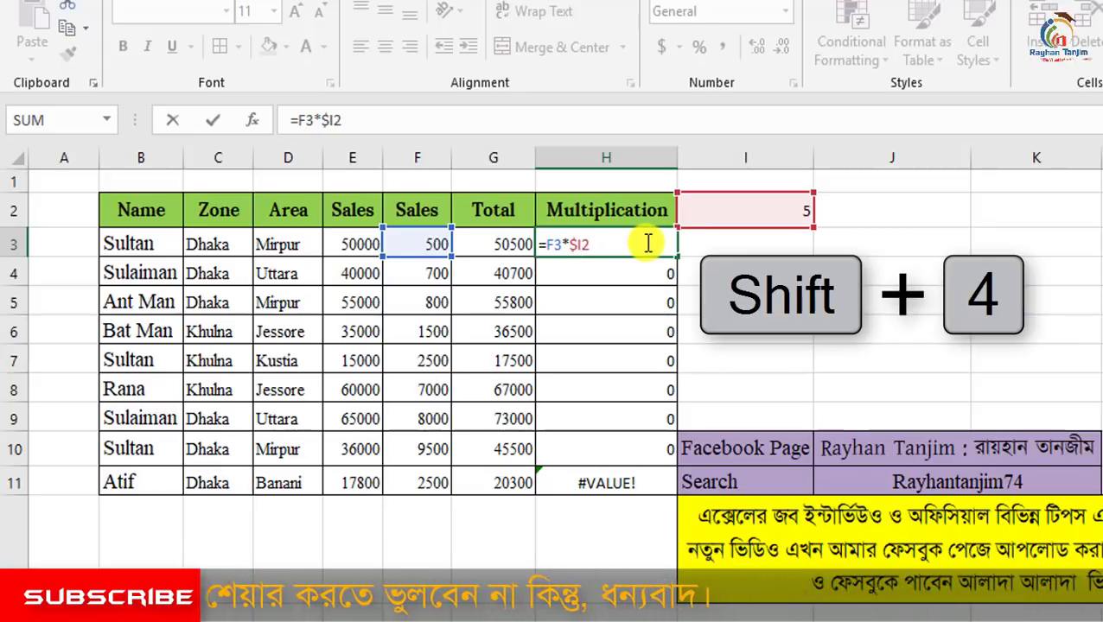
text($)
key(Return)
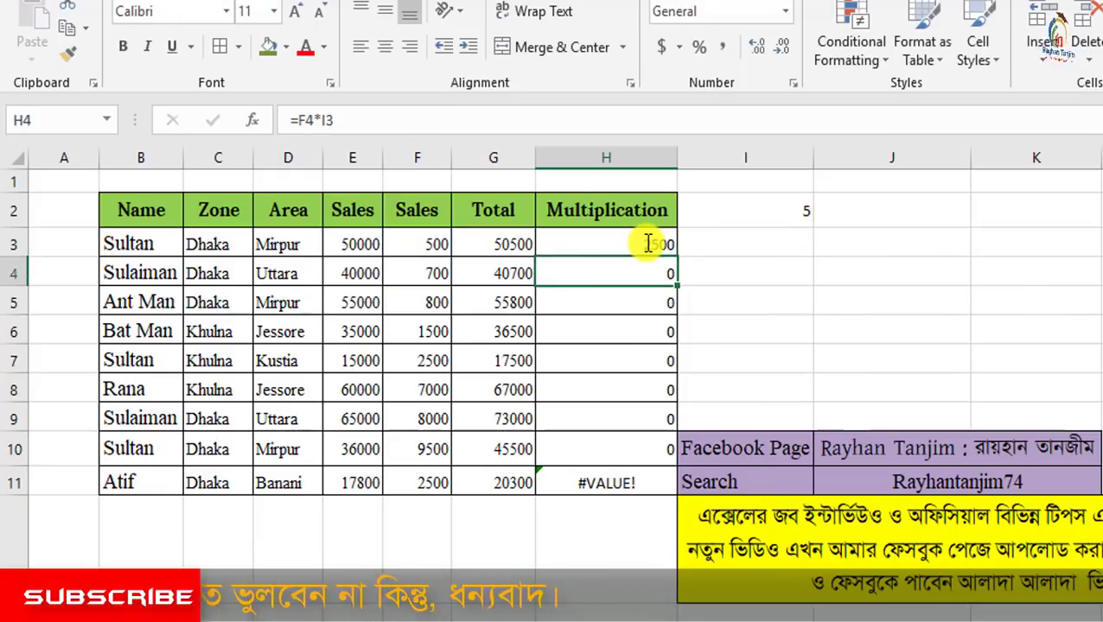
click(646, 243)
drag(676, 257, 659, 489)
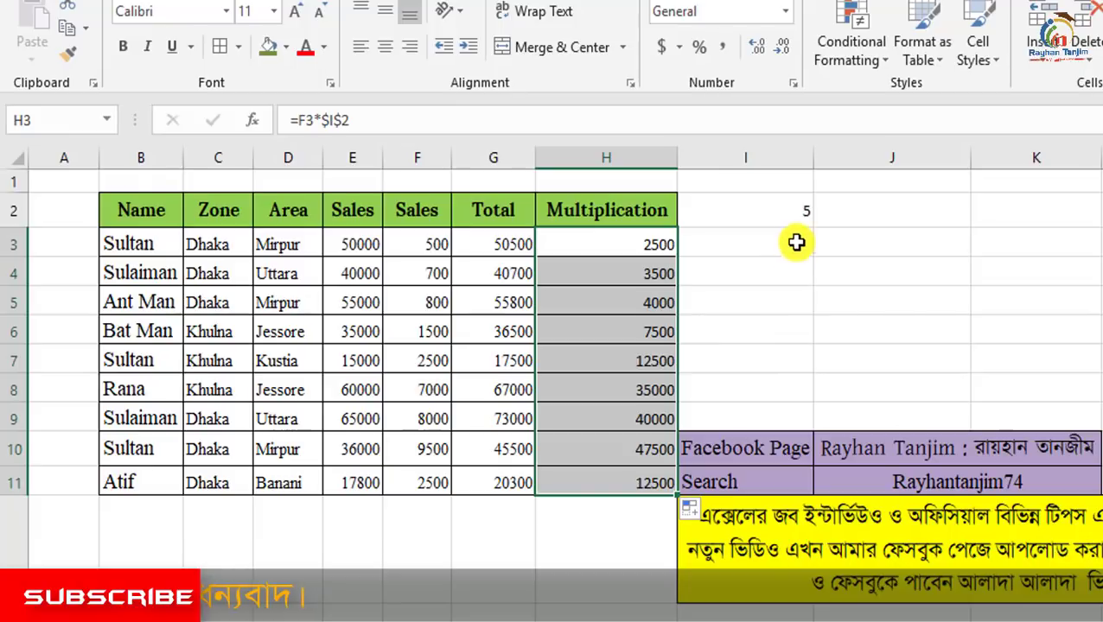
click(795, 212)
click(444, 268)
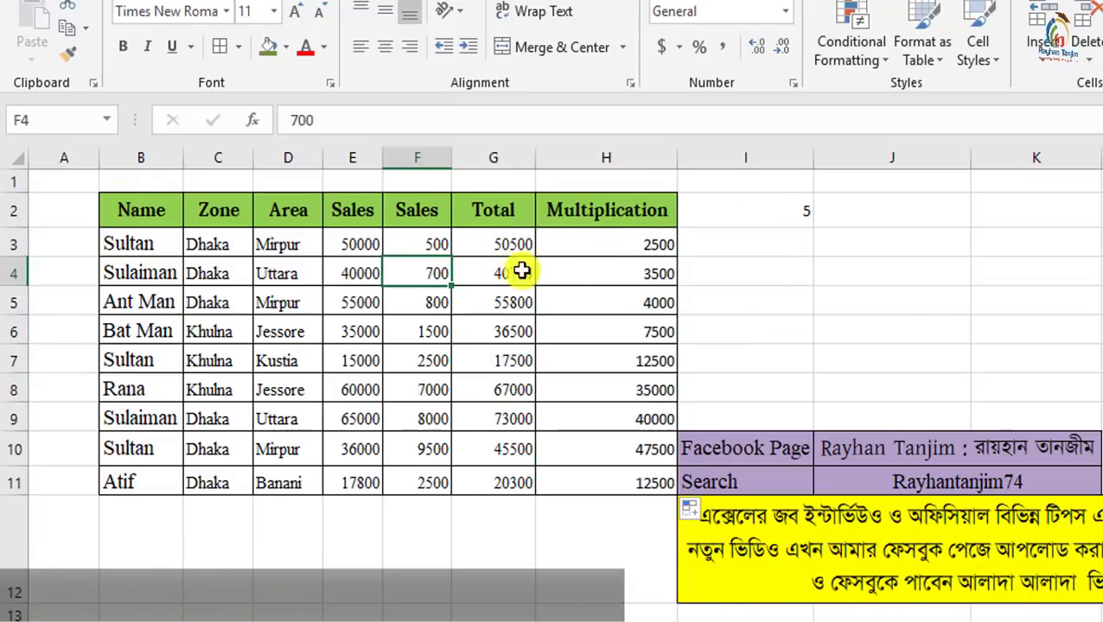
click(638, 264)
drag(640, 246, 650, 484)
click(344, 121)
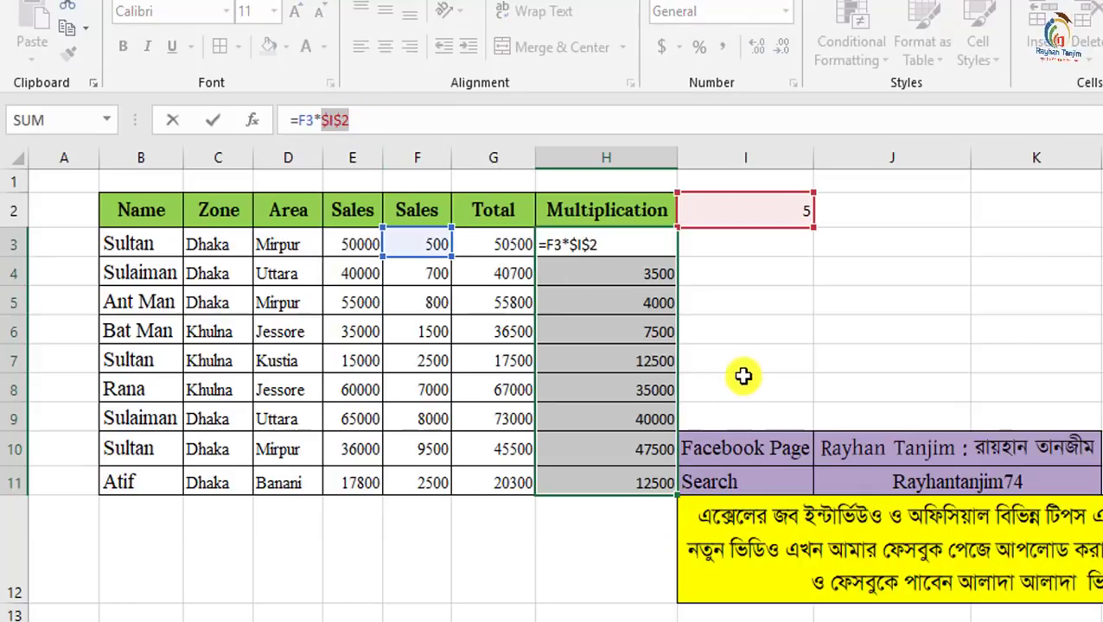
key(Return)
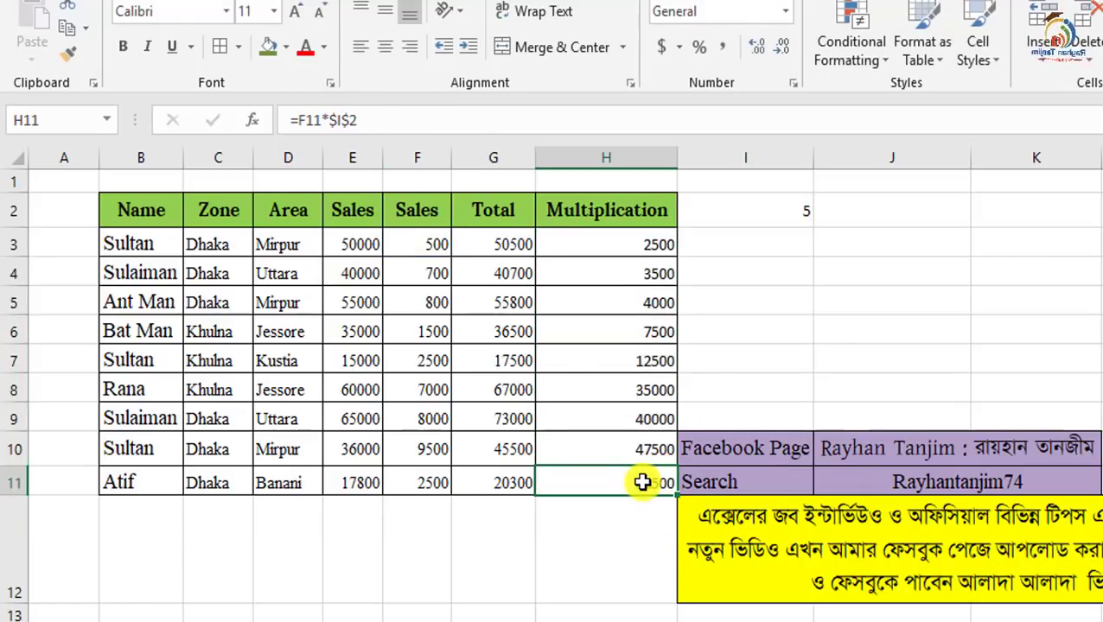
click(636, 246)
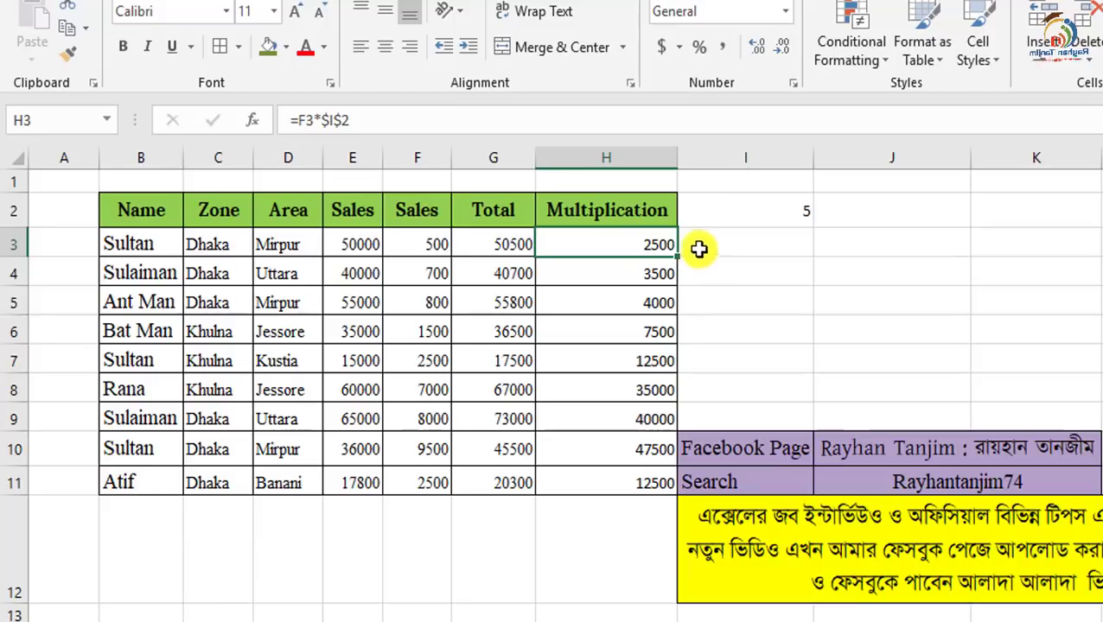
double_click(668, 242)
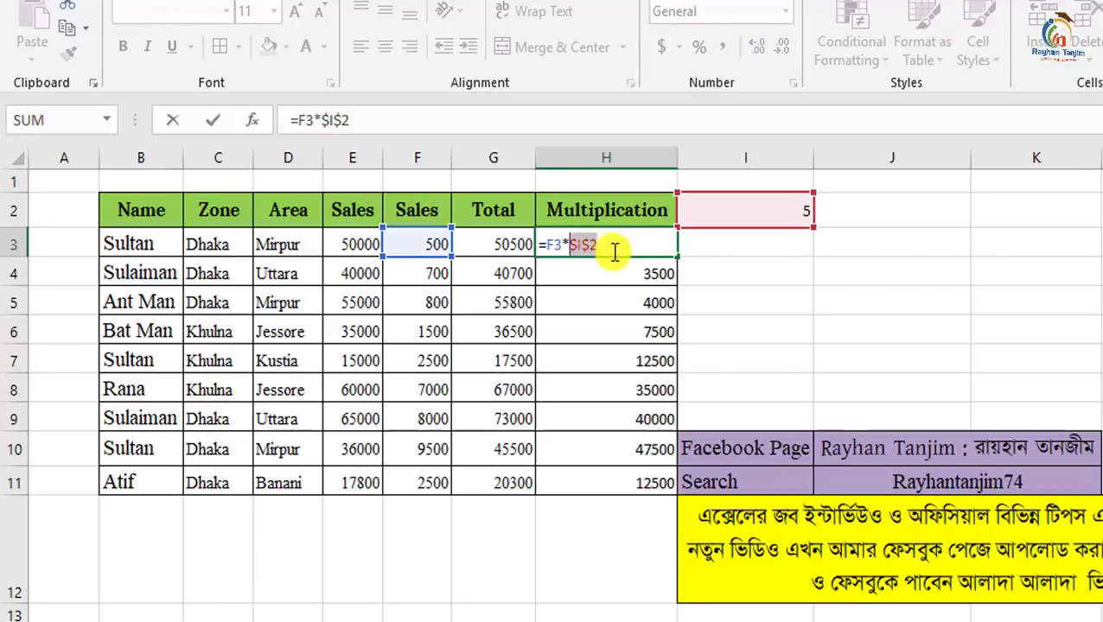
Replace $I$2 in H3's formula with I2 and cycle F4 until it reads =F3*I$2.
key(BackSpace)
click(777, 217)
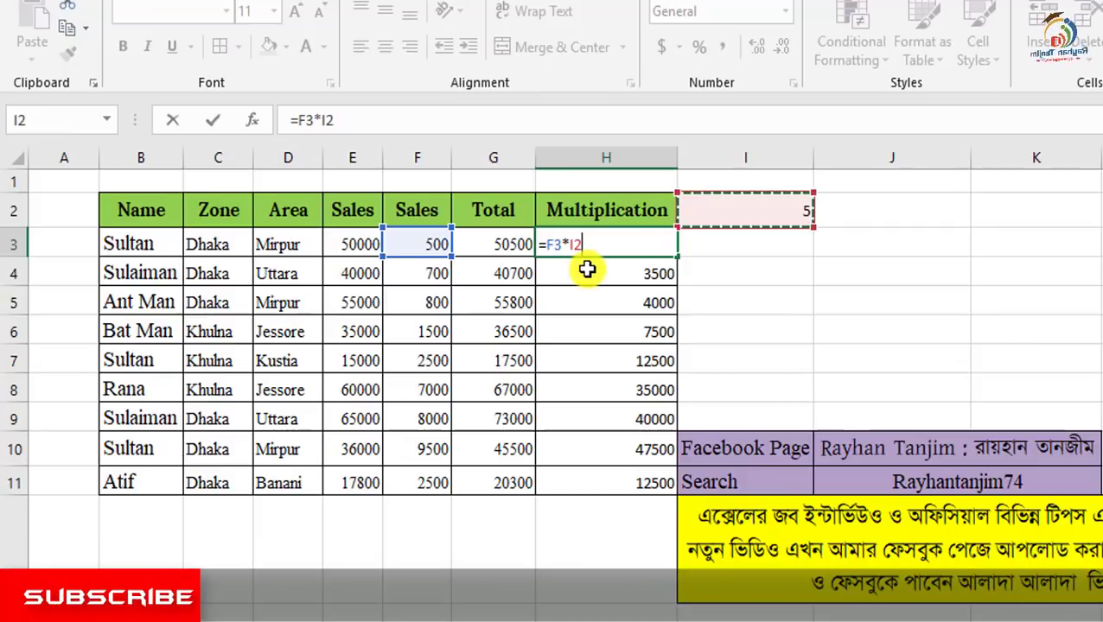
key(F4)
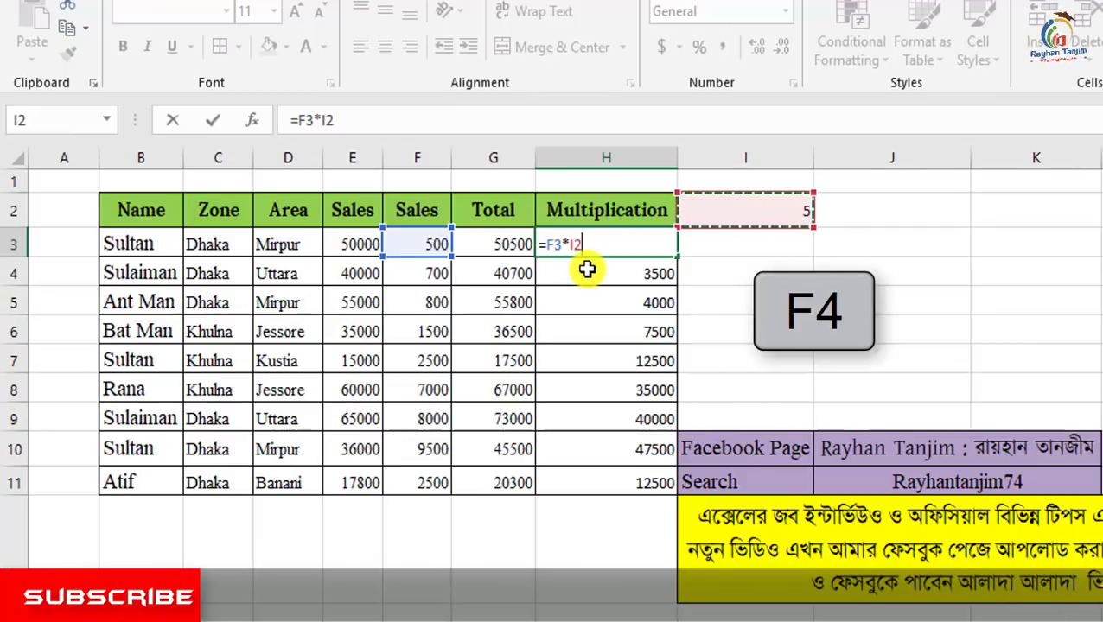
key(F4)
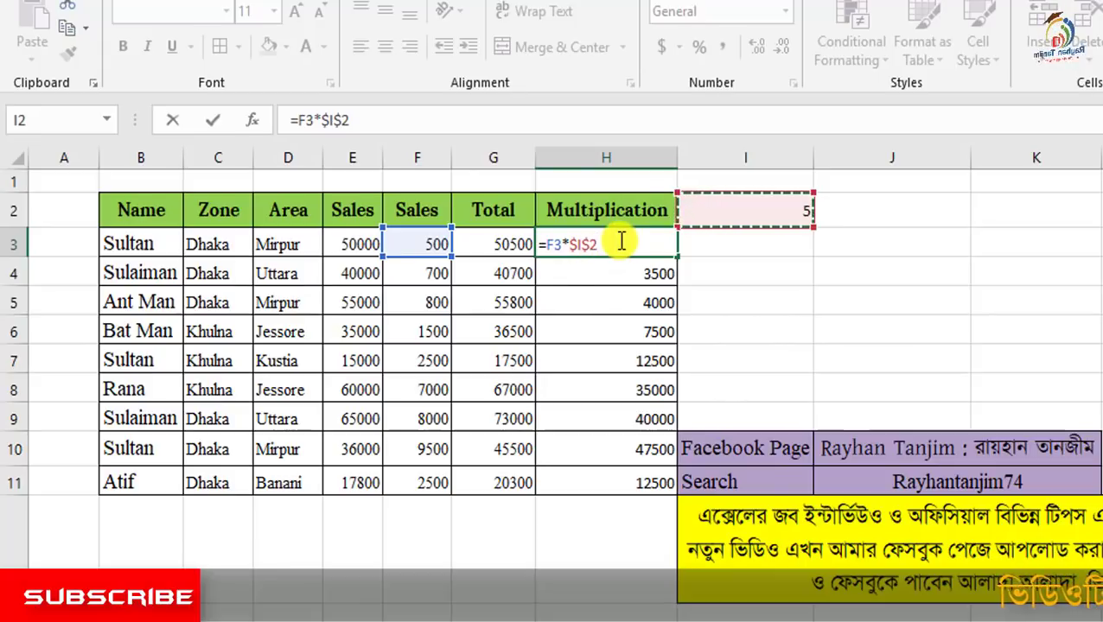
key(F4)
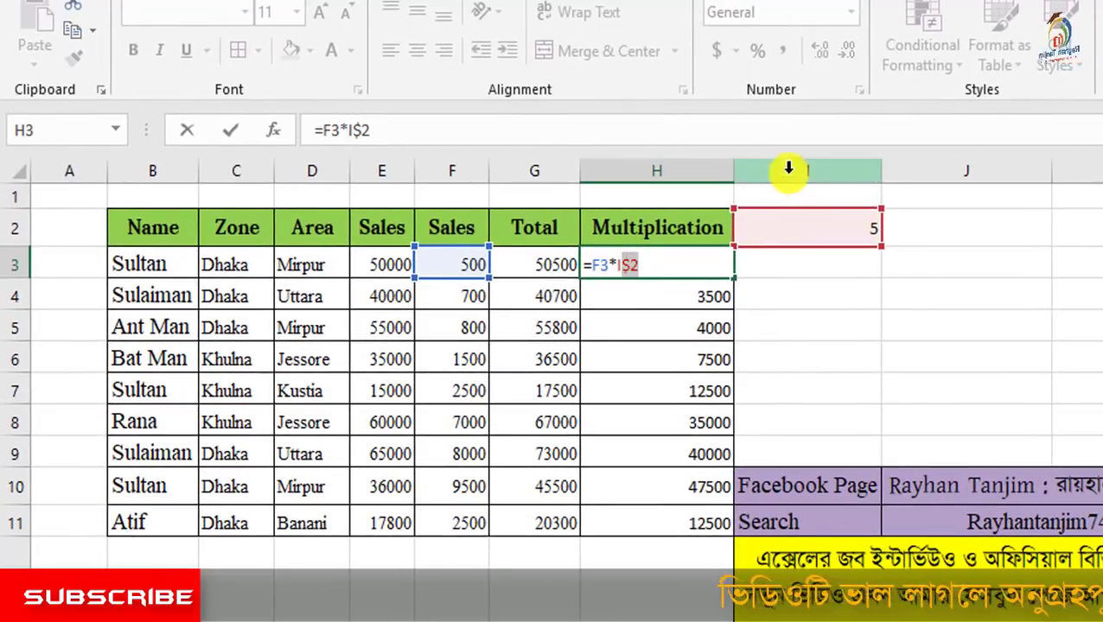
Cycle the multiplier reference to $I2 with F4 and commit =F3*$I2, giving 2500.
click(658, 266)
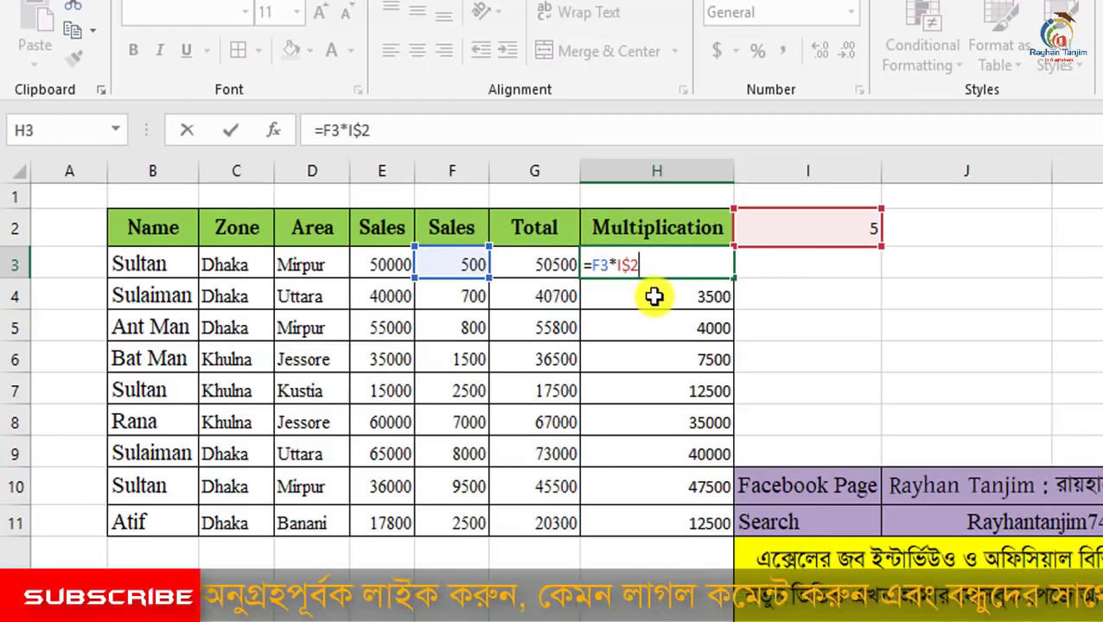
key(F4)
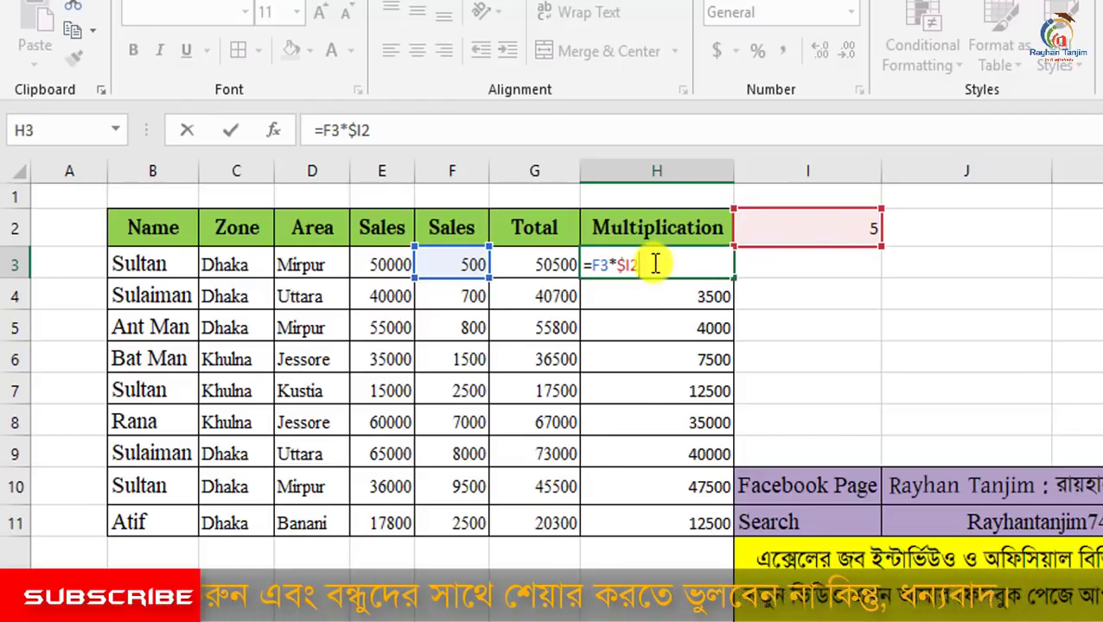
key(Return)
Fill =F3*$I2 down to H11, yielding 0 in H4:H10 and #VALUE! in H11, then redisplay H3's formula.
click(710, 269)
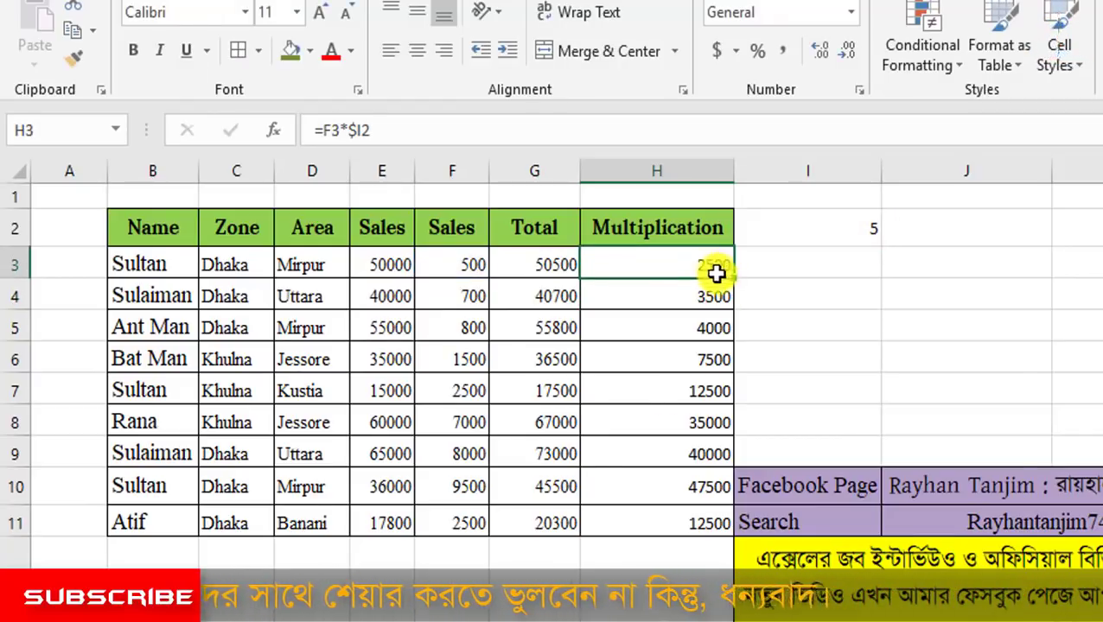
drag(734, 278, 745, 522)
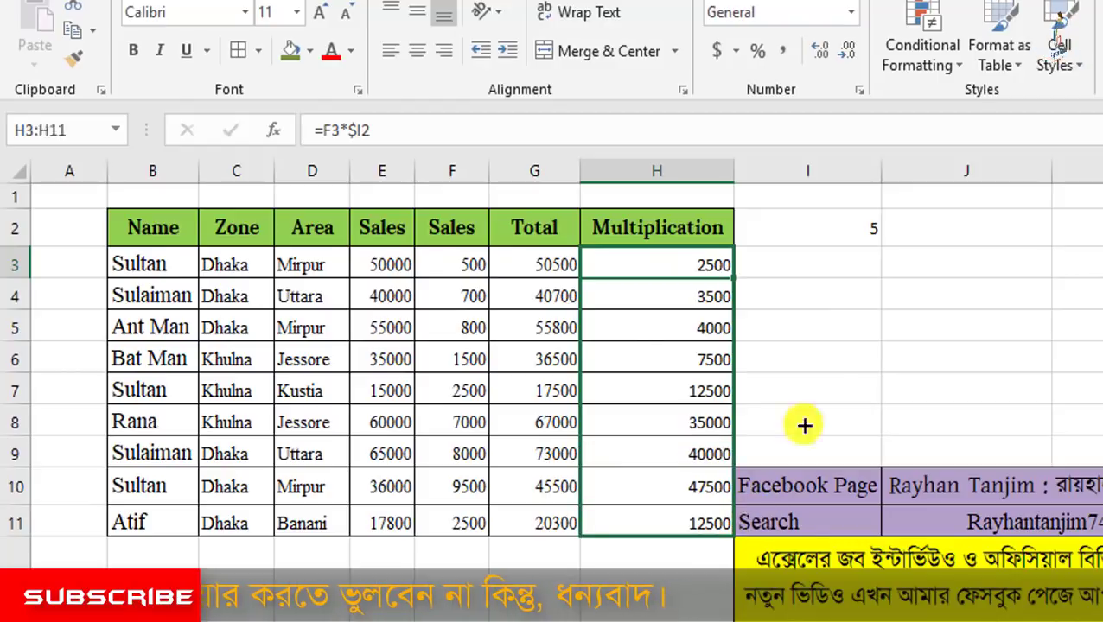
double_click(704, 266)
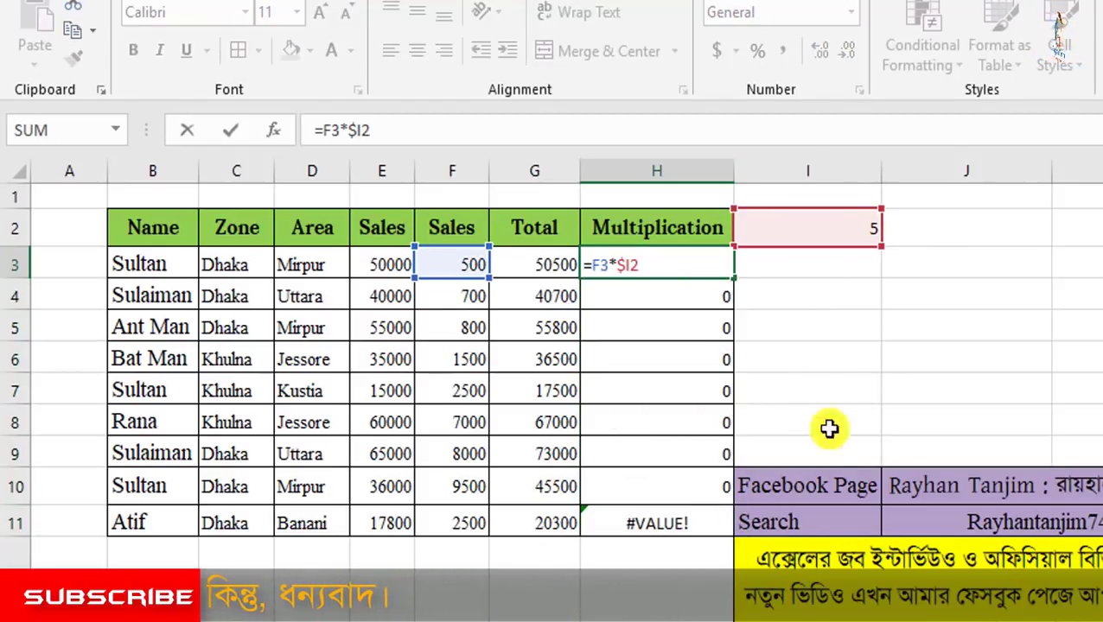